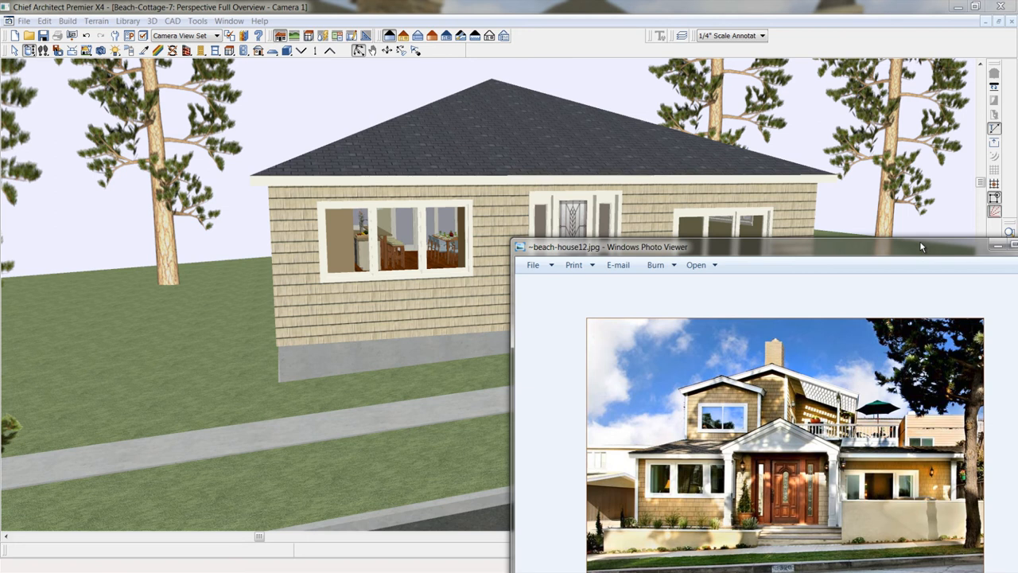
Move the reference photo out of the way and close the perspective camera view to return to the floor plan.
left_click_drag(769, 250, 1017, 213)
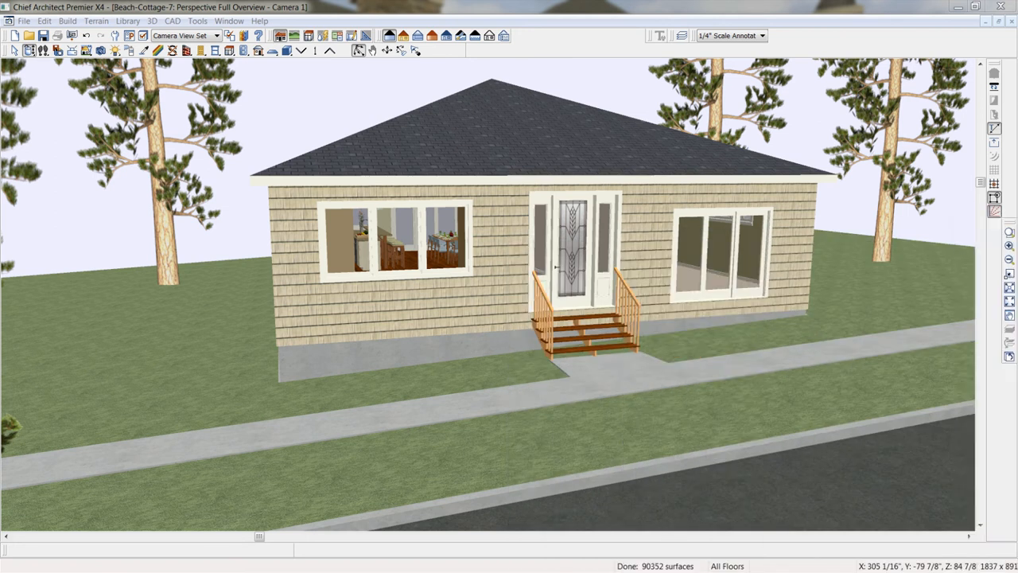
left_click(226, 3)
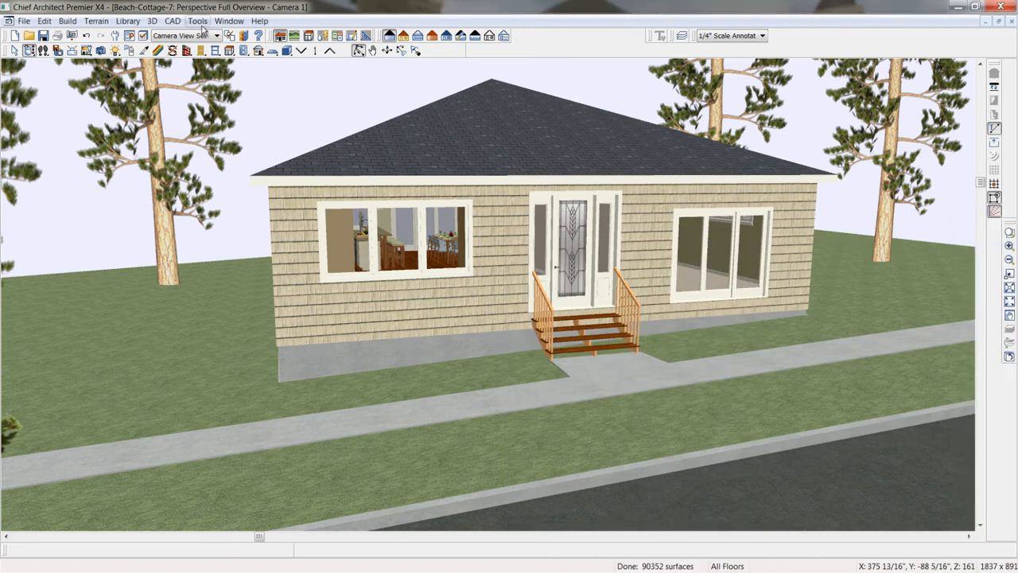
left_click(1013, 22)
middle_click_drag(758, 222, 759, 205)
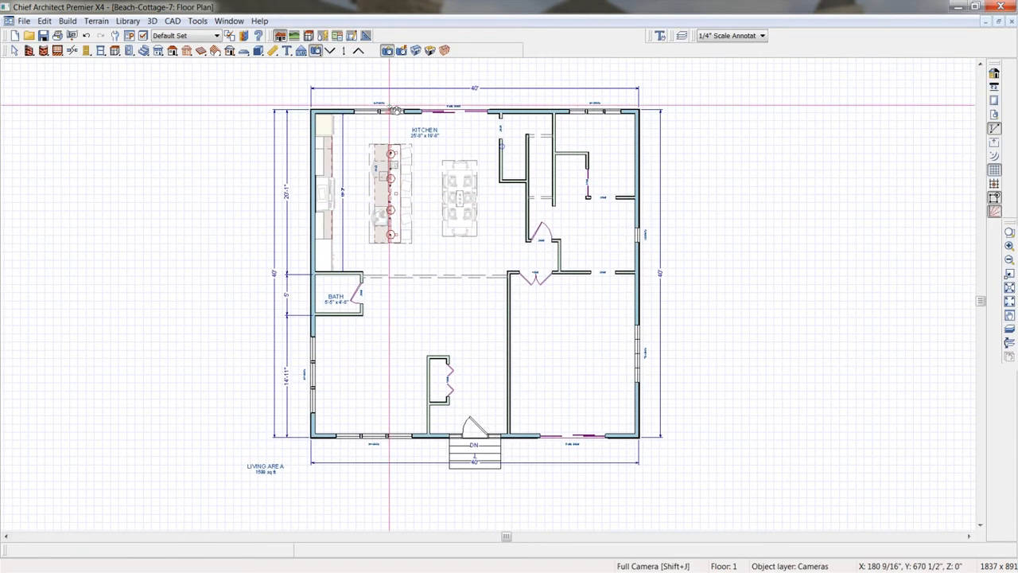
Build a new second floor derived from the first floor plan and accept its default structure heights.
left_click(68, 22)
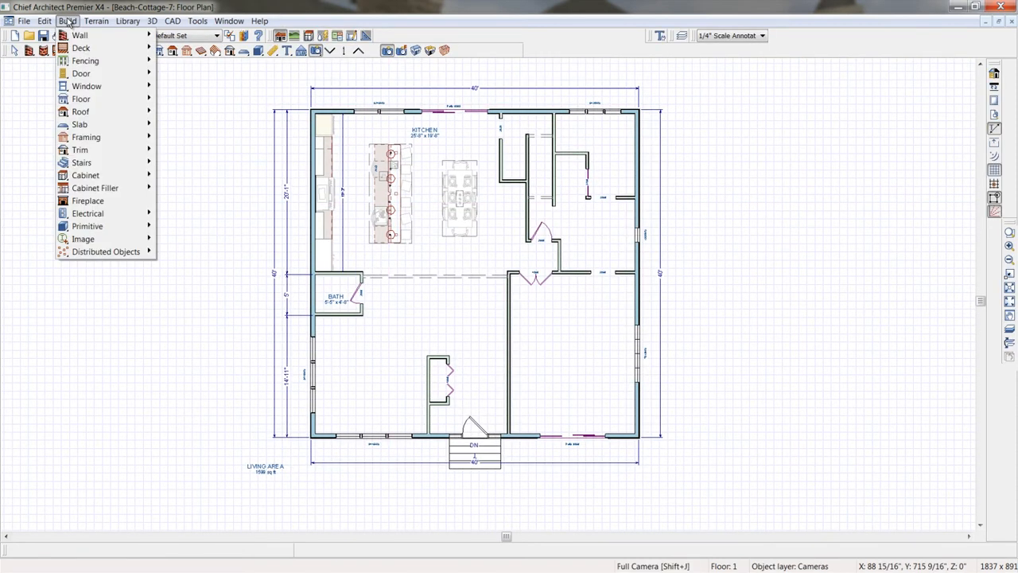
mouse_move(127, 99)
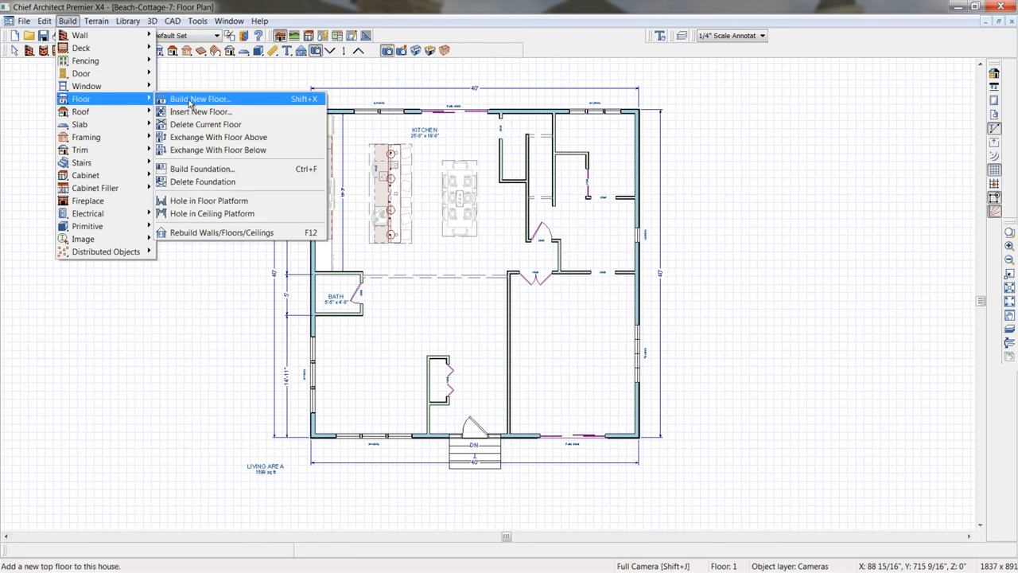
left_click(275, 102)
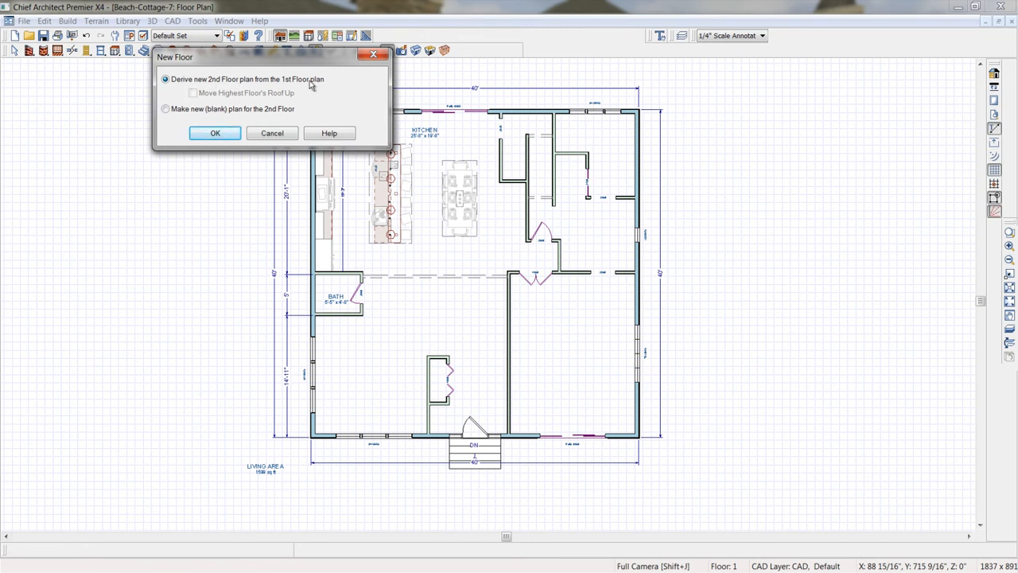
left_click(228, 134)
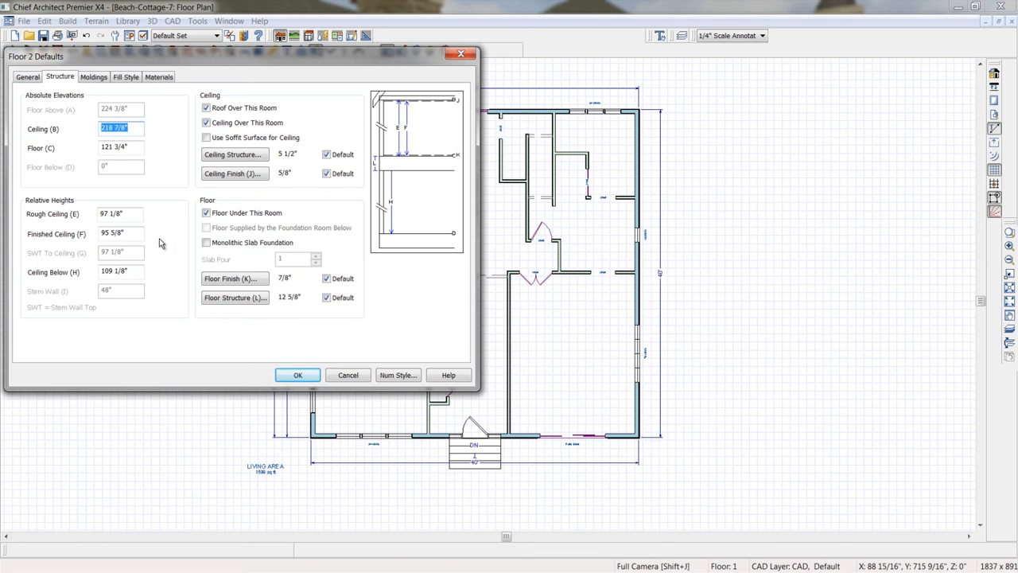
left_click(137, 219)
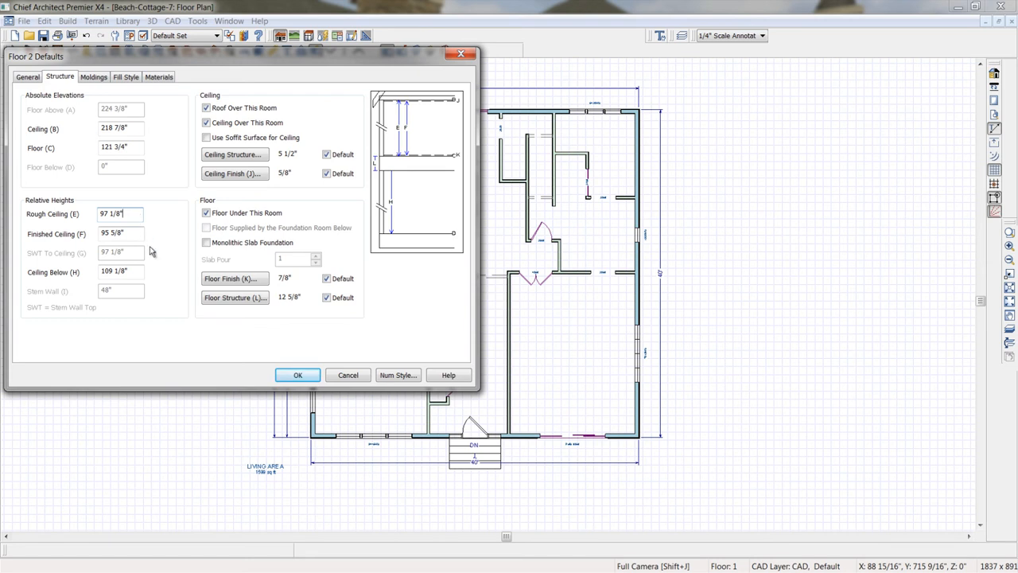
left_click(296, 375)
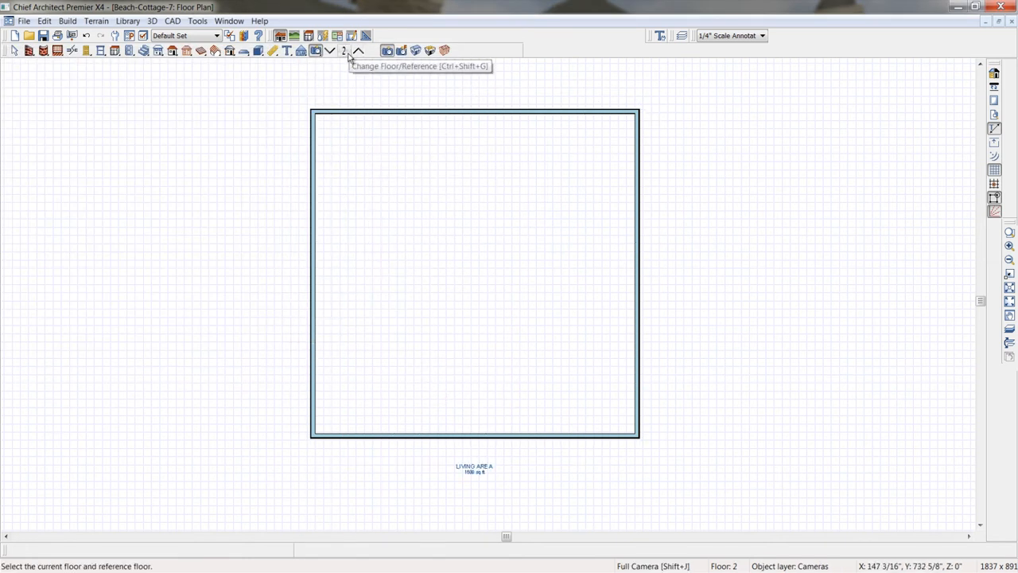
Move the second floor's left exterior wall inward so the floor is 34' wide.
key("space")
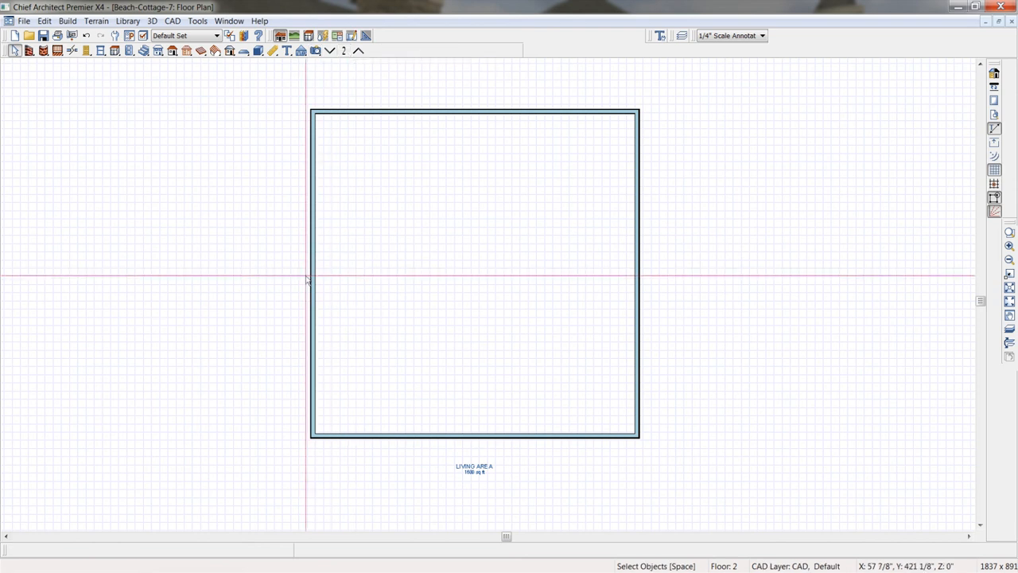
left_click(311, 276)
mouse_move(311, 273)
left_mouse_down()
mouse_move(337, 274)
mouse_move(311, 273)
left_mouse_up()
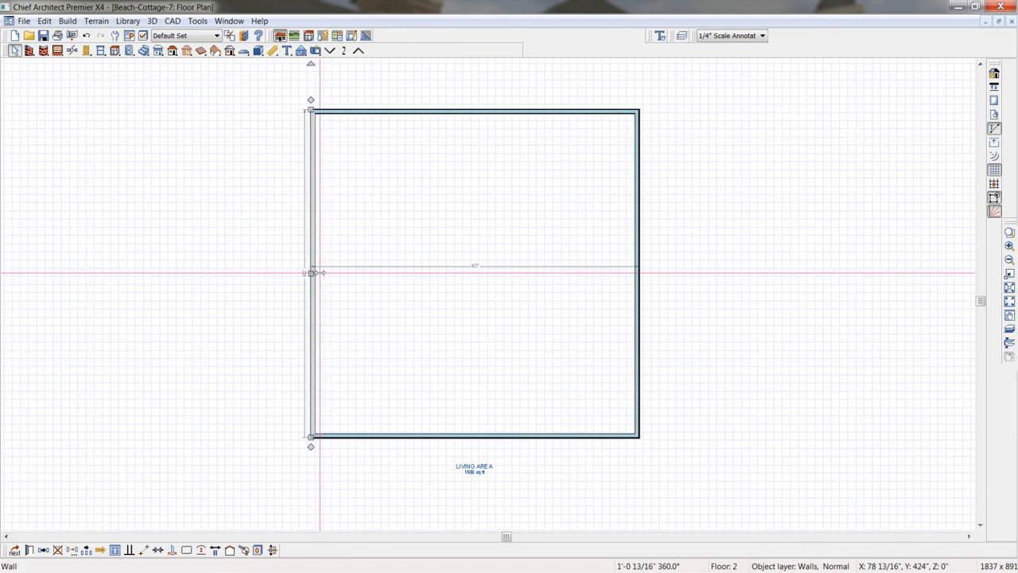
left_click(477, 272)
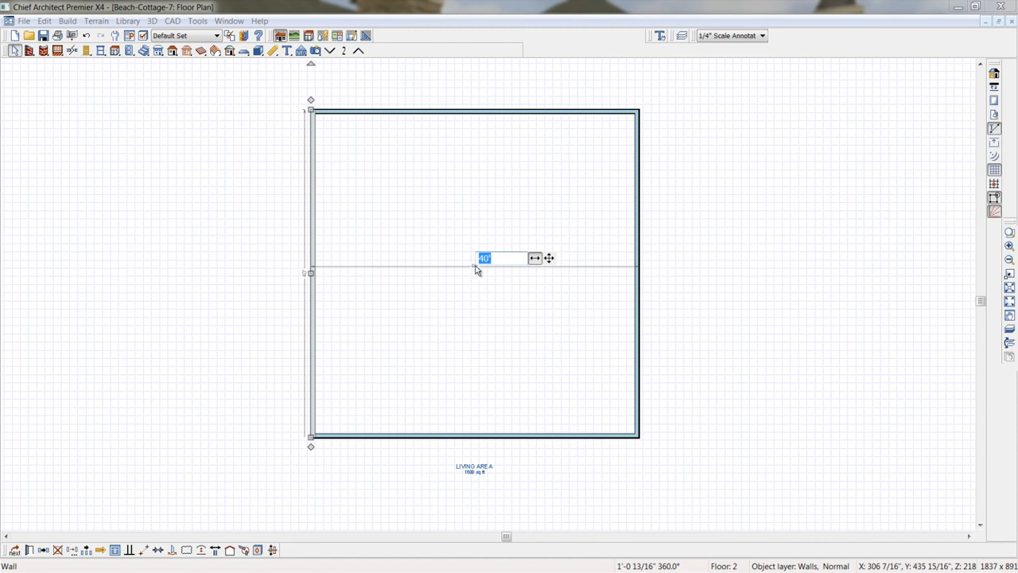
type("34")
key("Return")
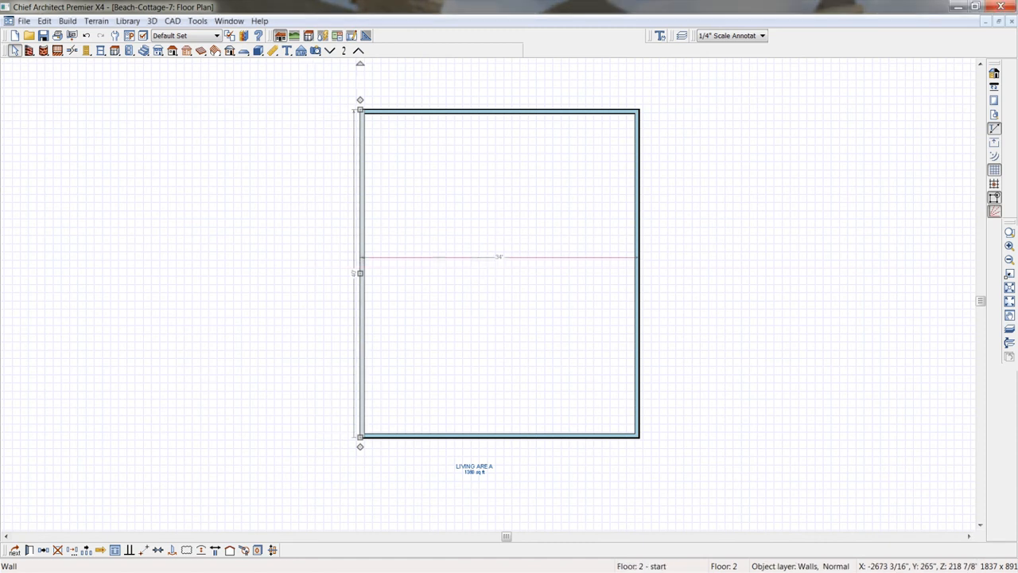
Move the front exterior wall inward so the second floor is 34' deep.
left_click(452, 437)
left_click(440, 273)
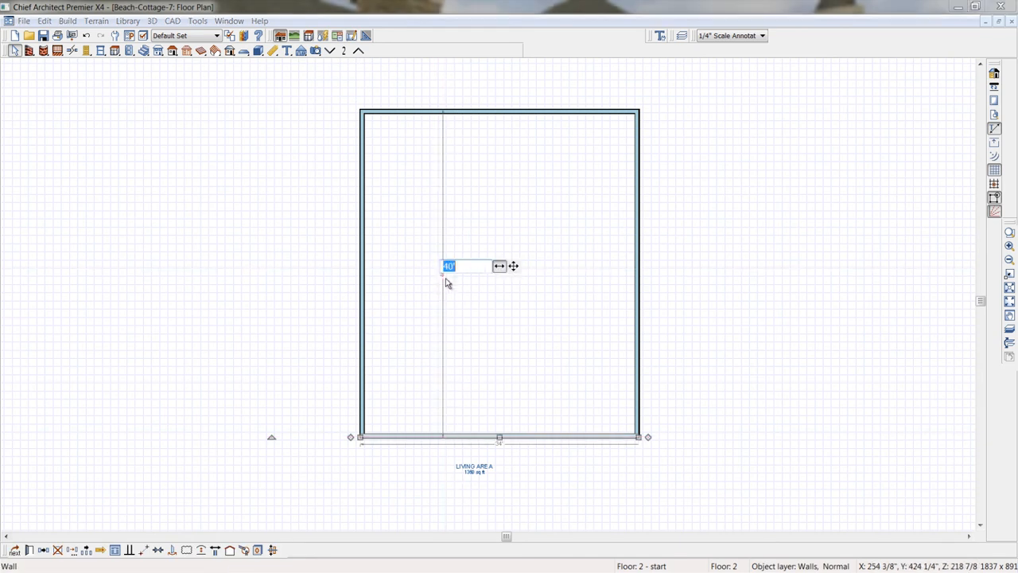
type("34")
key("Return")
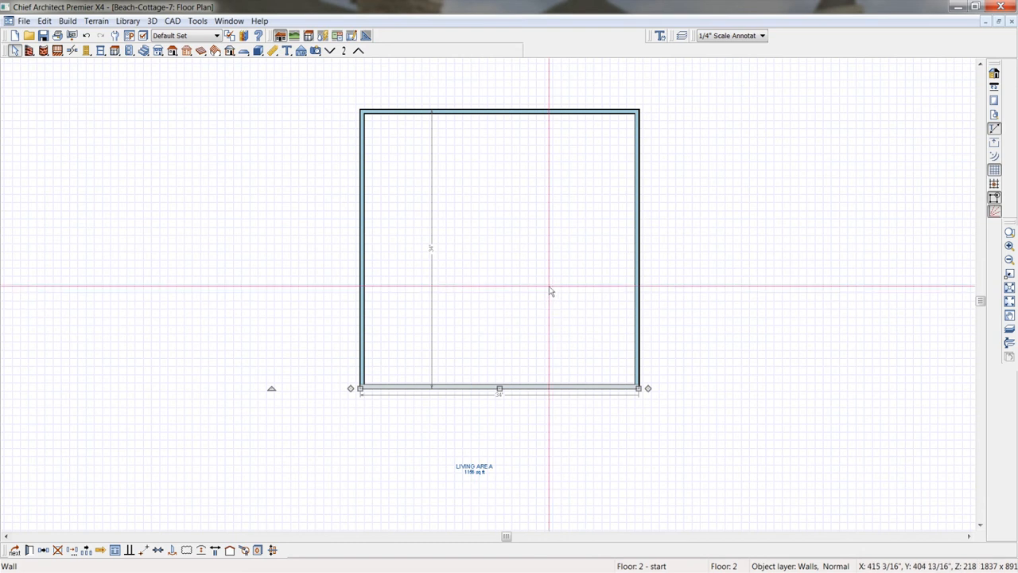
Move the right exterior wall inward so the second floor is 24' wide.
left_click(638, 301)
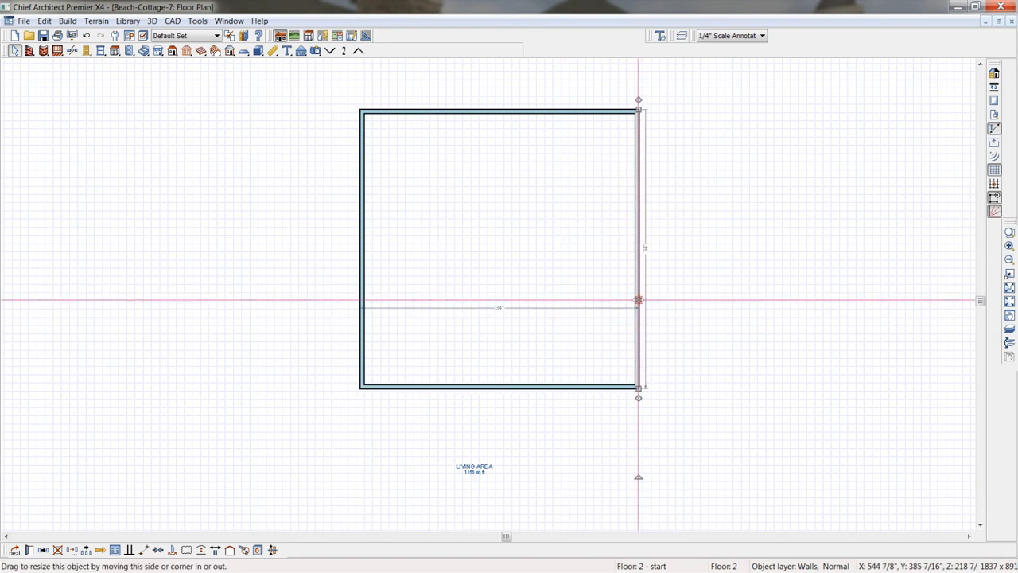
left_click(500, 307)
type("34'")
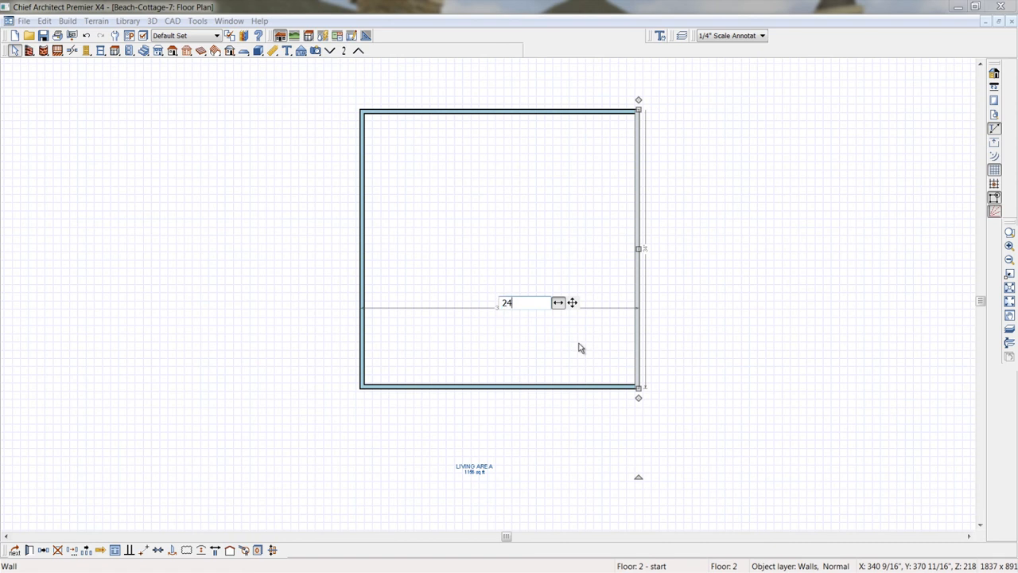
key("Return")
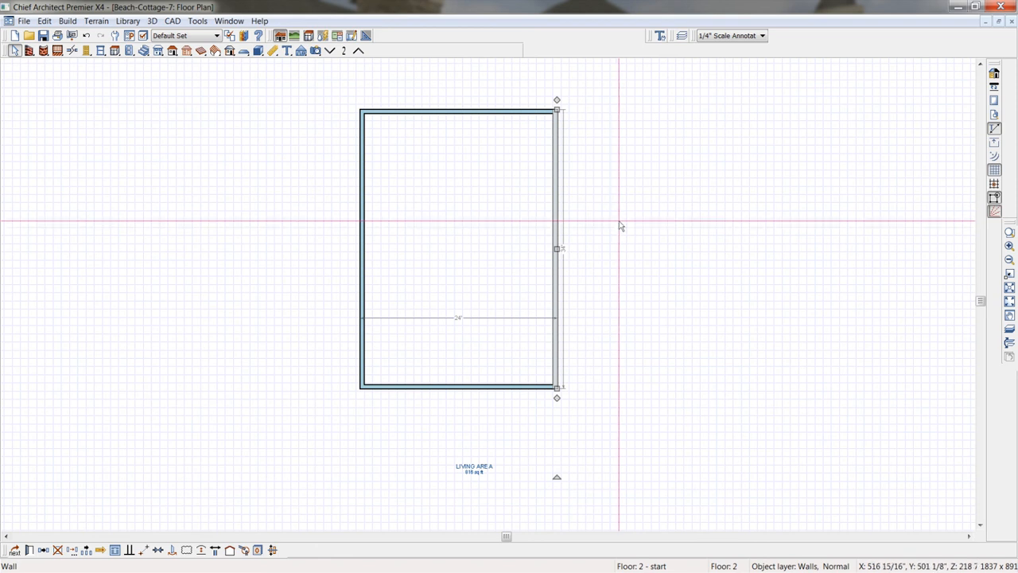
Turn on the reference floor display and compare the first and second floor layouts, ending on the second floor.
left_click_drag(1004, 222, 1006, 223)
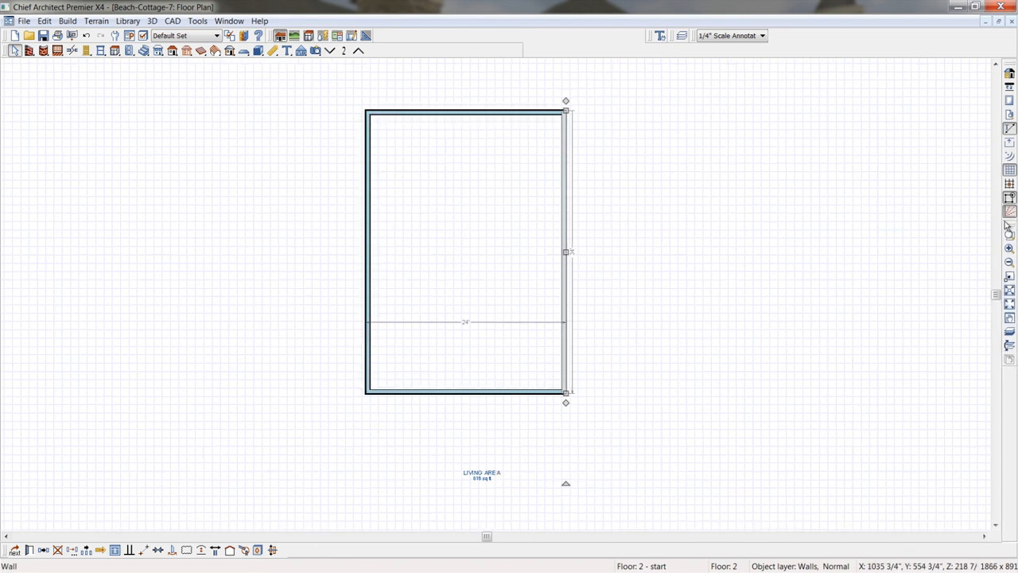
left_click(1010, 334)
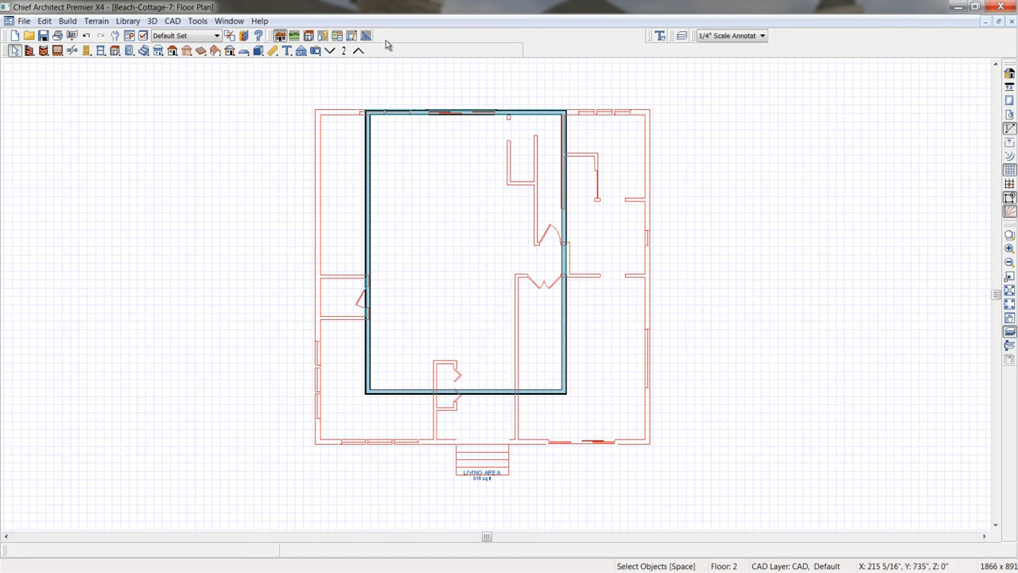
left_click(332, 52)
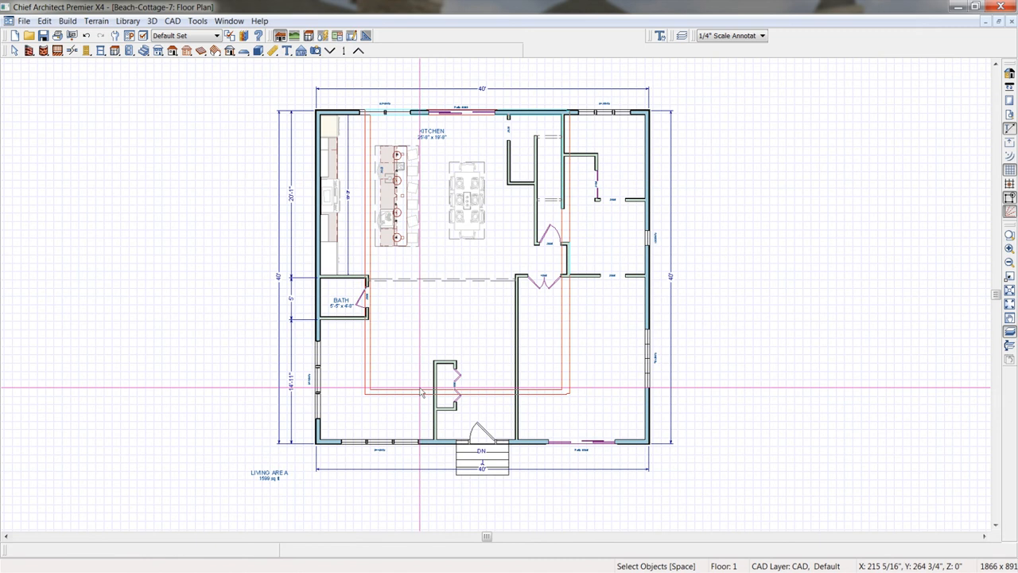
left_click(358, 52)
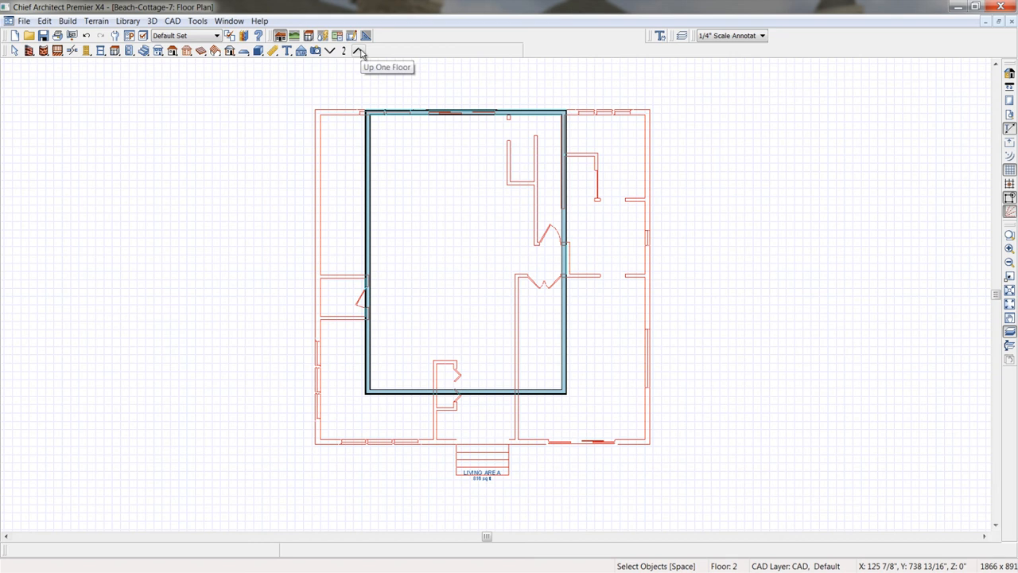
Notch the second floor's front-right corner with stepped exterior walls and delete the outer wall segments beyond the steps.
left_click(29, 51)
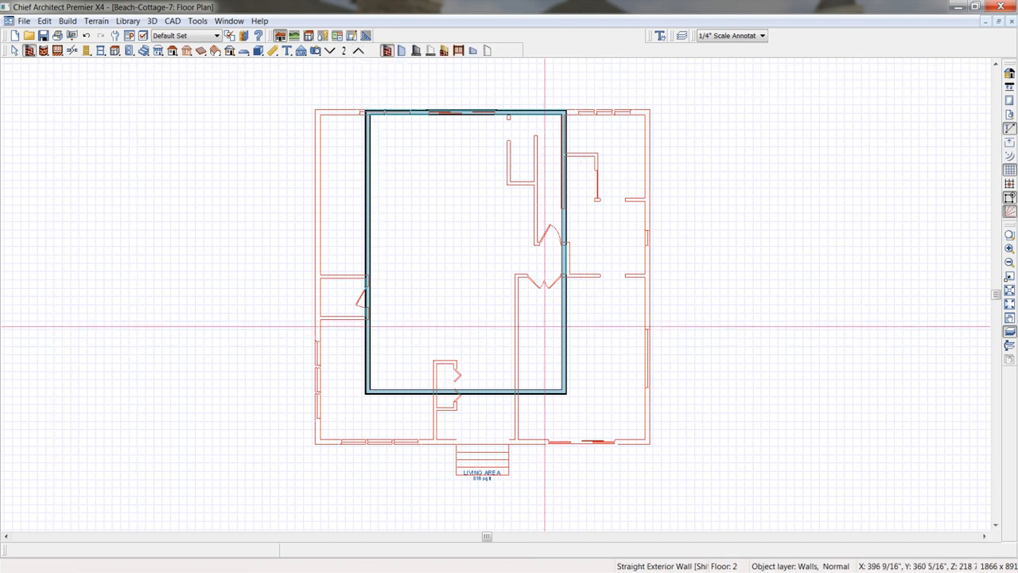
mouse_move(565, 274)
left_mouse_down()
mouse_move(498, 275)
mouse_move(497, 370)
mouse_move(460, 366)
mouse_move(465, 394)
left_mouse_up()
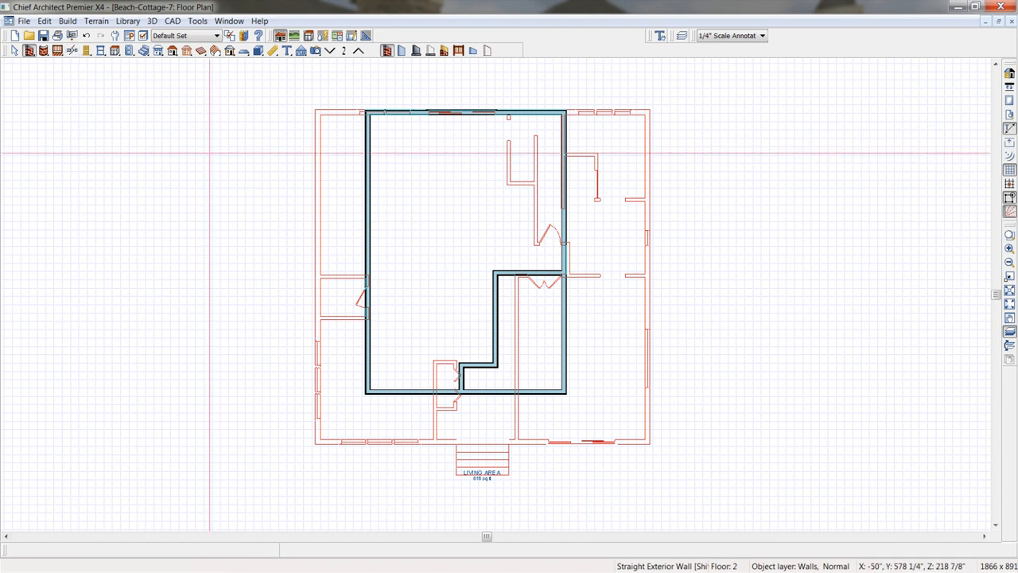
left_click(73, 50)
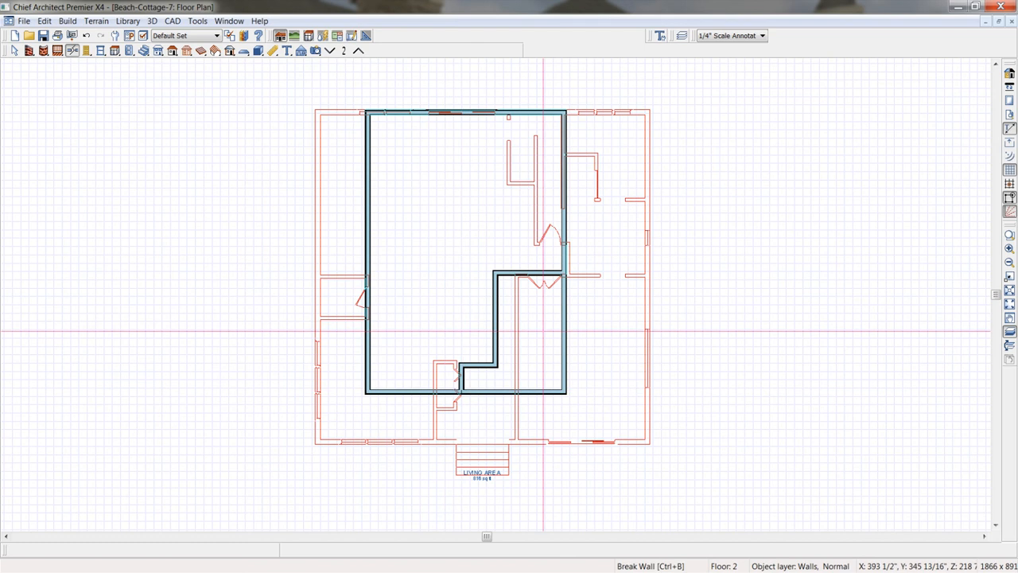
left_click(565, 274)
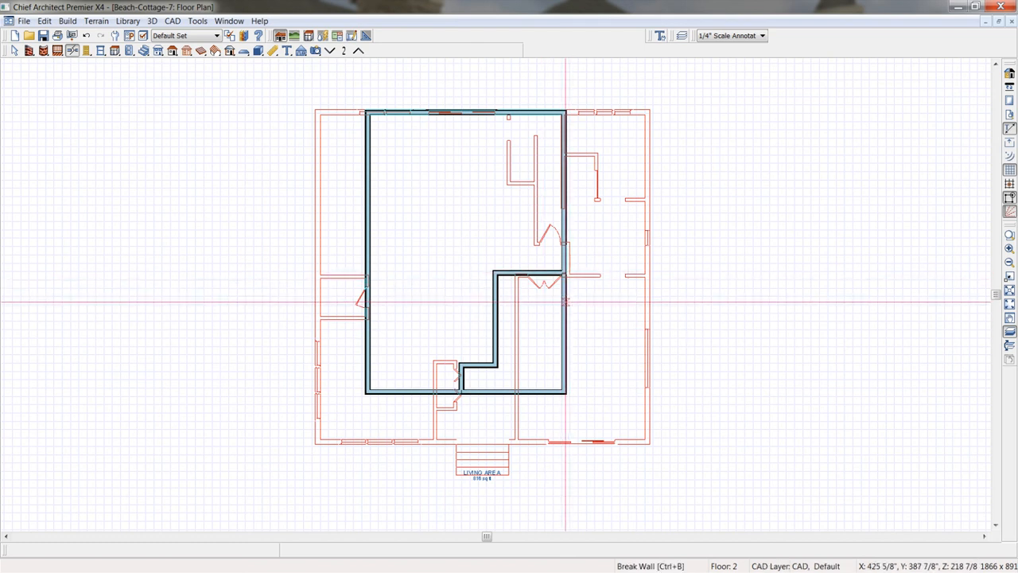
left_click(565, 309)
left_click(544, 391)
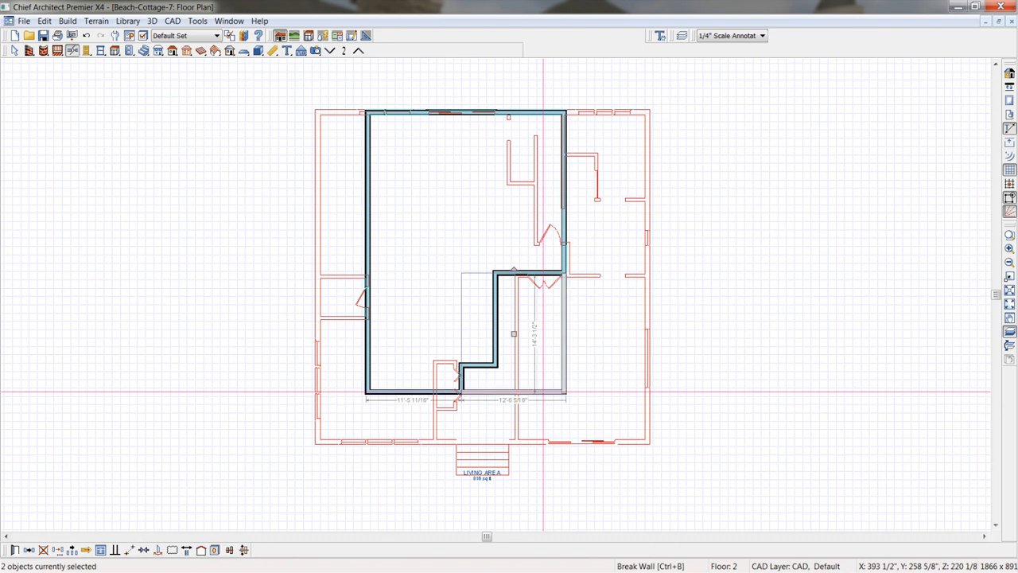
key("Delete")
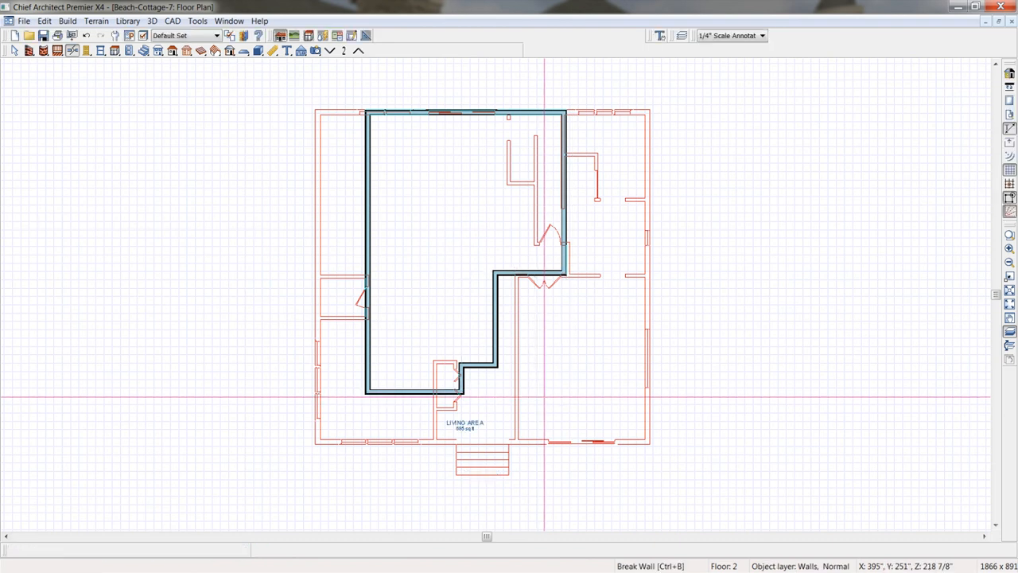
Hide the reference floor and add automatic exterior dimensions around the second floor.
key("F9")
middle_click_drag(530, 376, 542, 354)
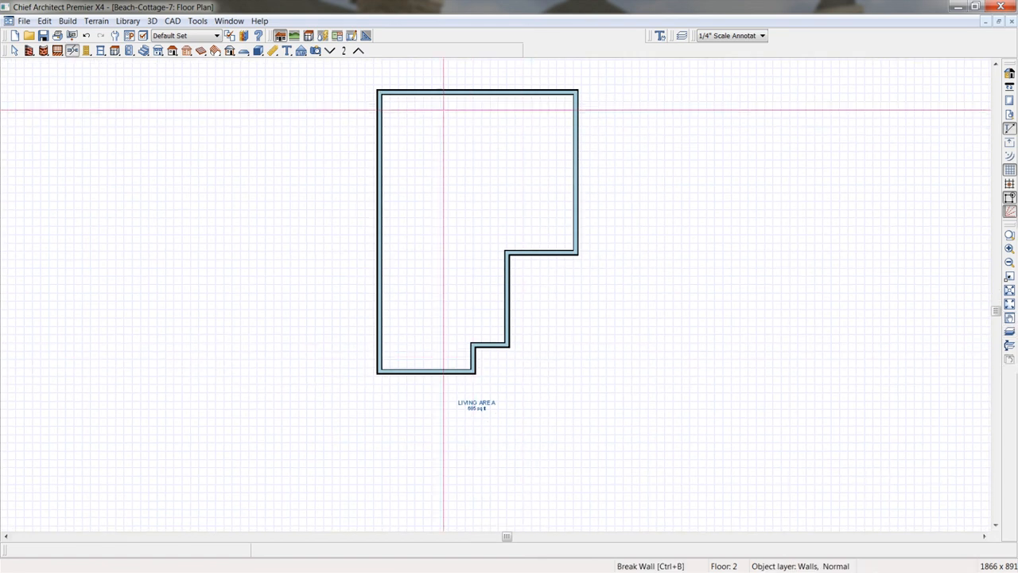
left_click(273, 50)
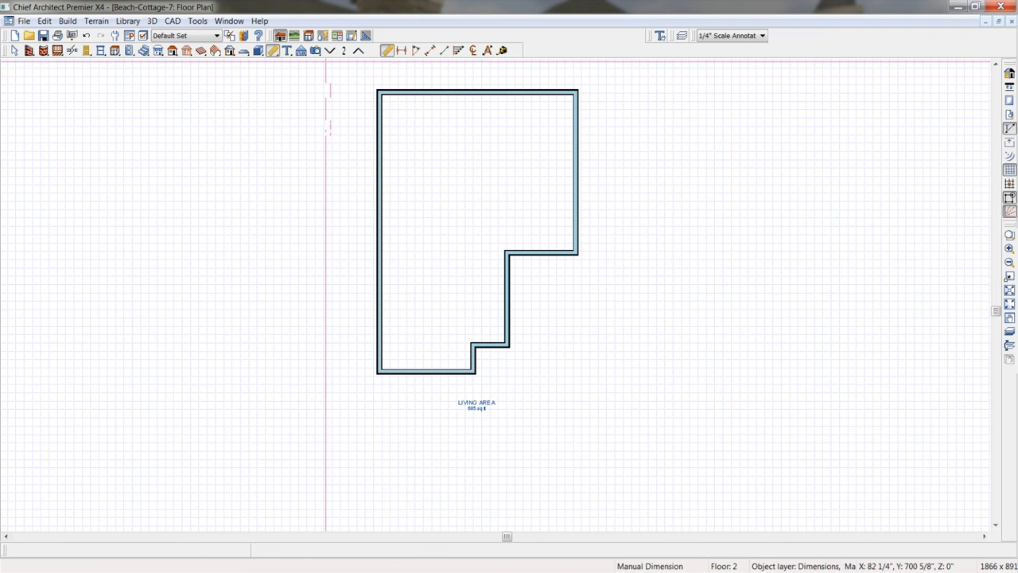
left_click(488, 50)
middle_click_drag(543, 176, 548, 207)
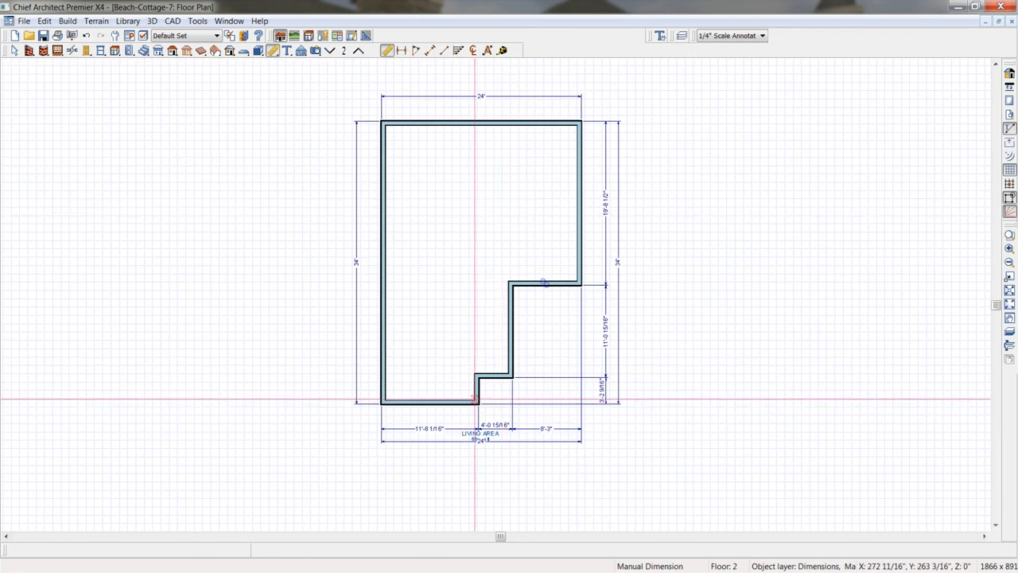
Reposition the short vertical wall at the front step so the front wall segment measures 11'.
left_click(477, 396)
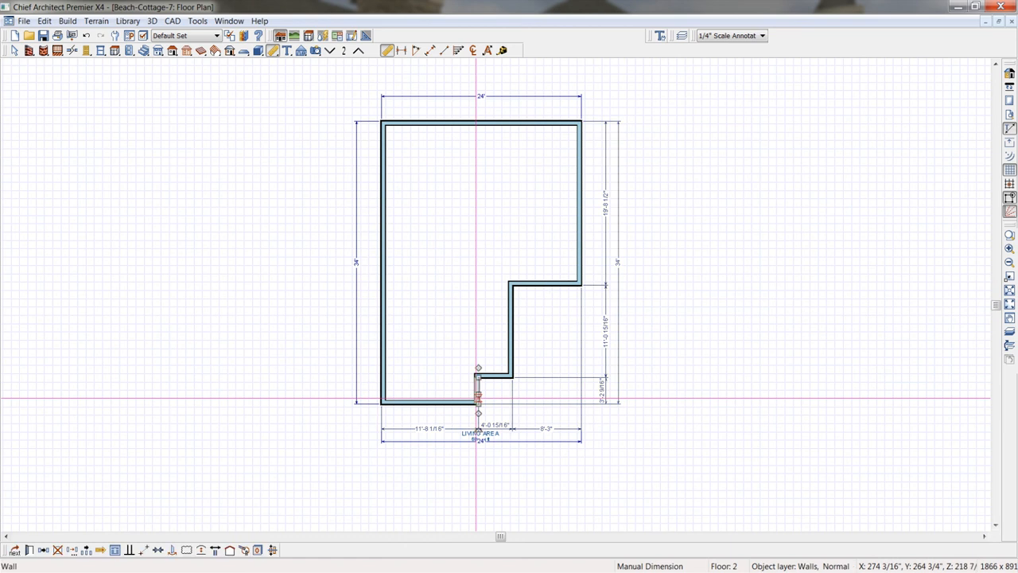
left_click_drag(477, 396, 466, 395)
left_click(436, 430)
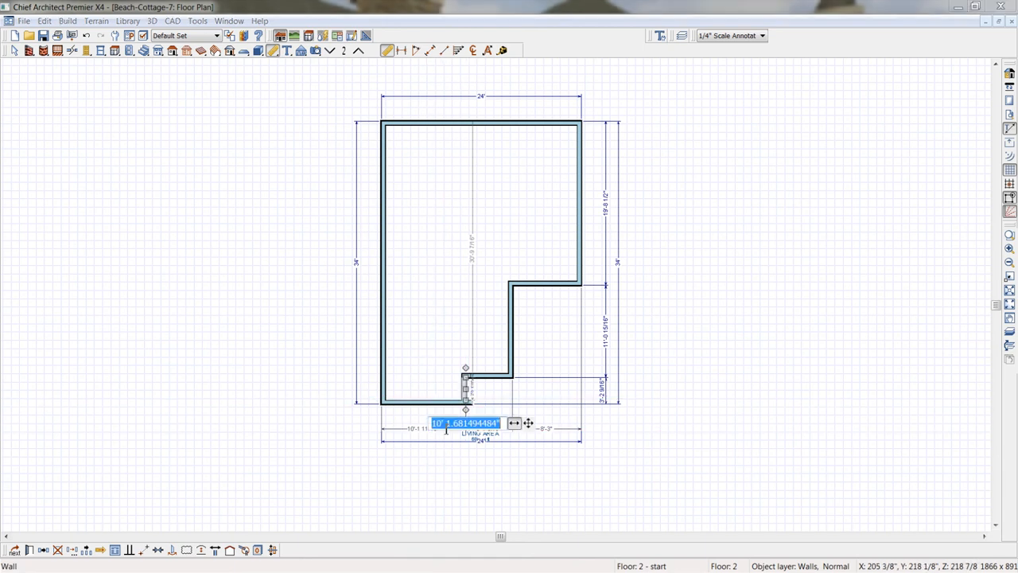
type("11'")
key("Return")
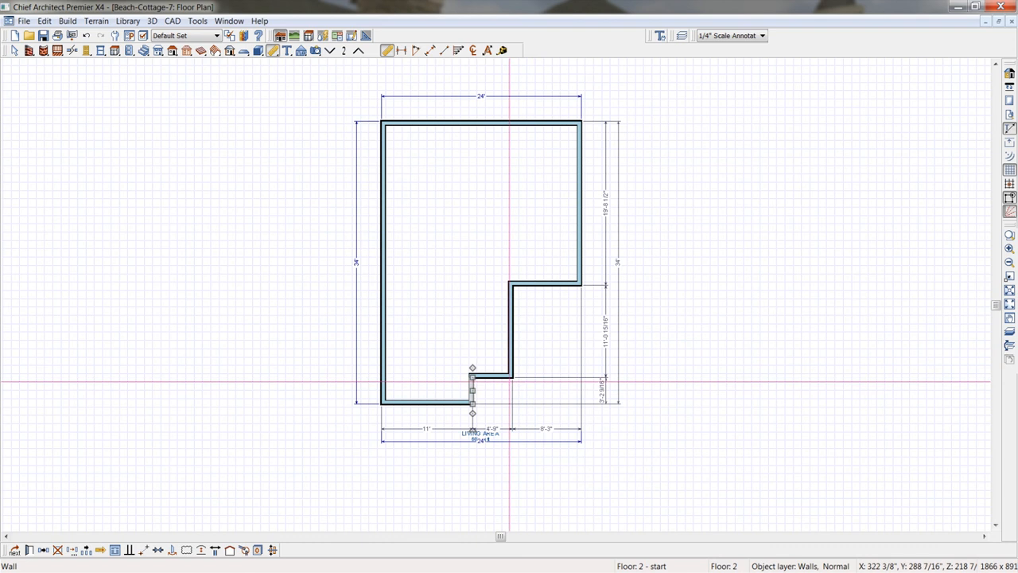
Reposition the long vertical wall of the notch so the adjoining front step measures 3'-6" wide.
left_click(512, 364)
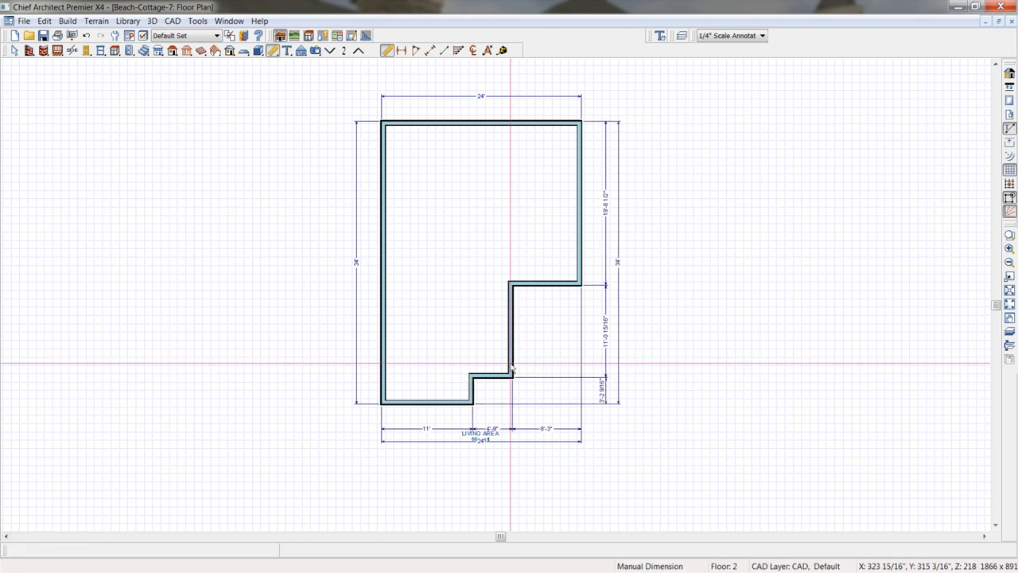
left_click(490, 430)
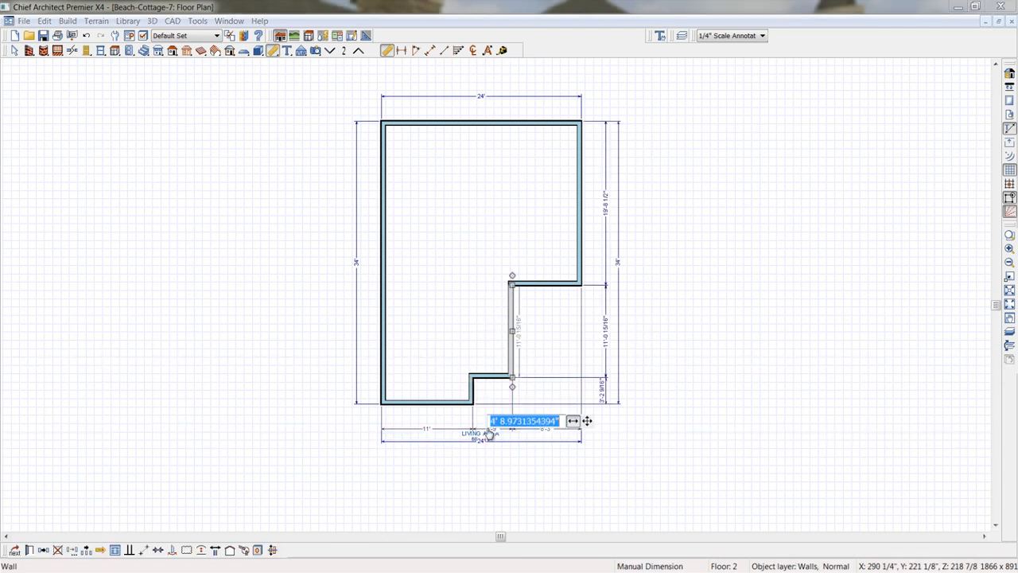
type("4'9")
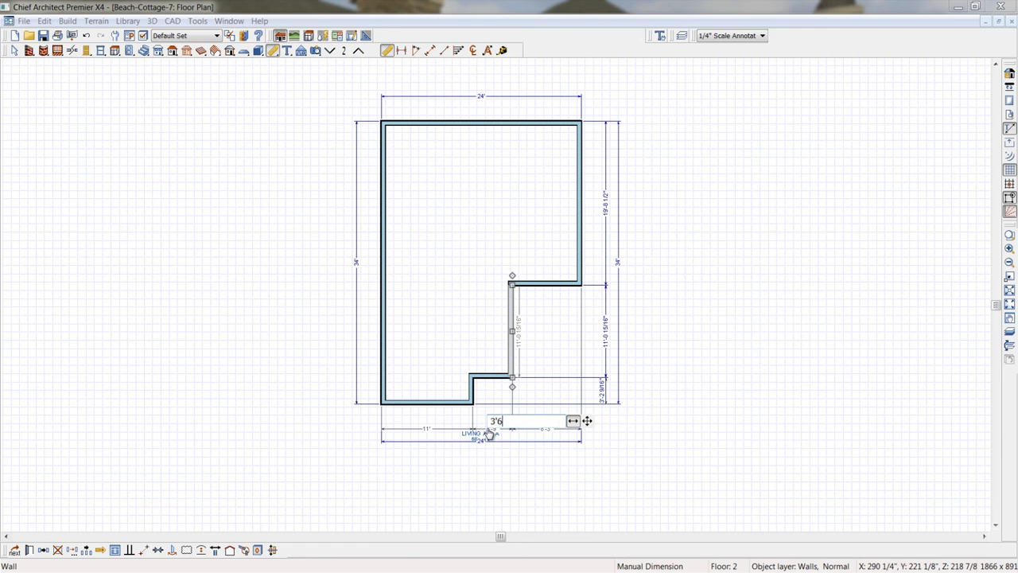
key("Return")
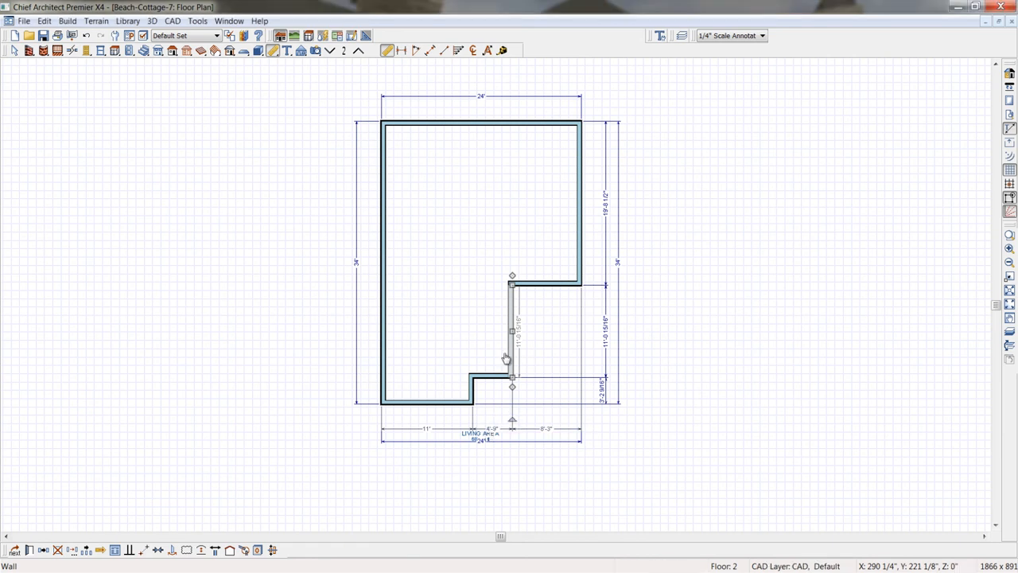
left_click_drag(456, 321, 445, 320)
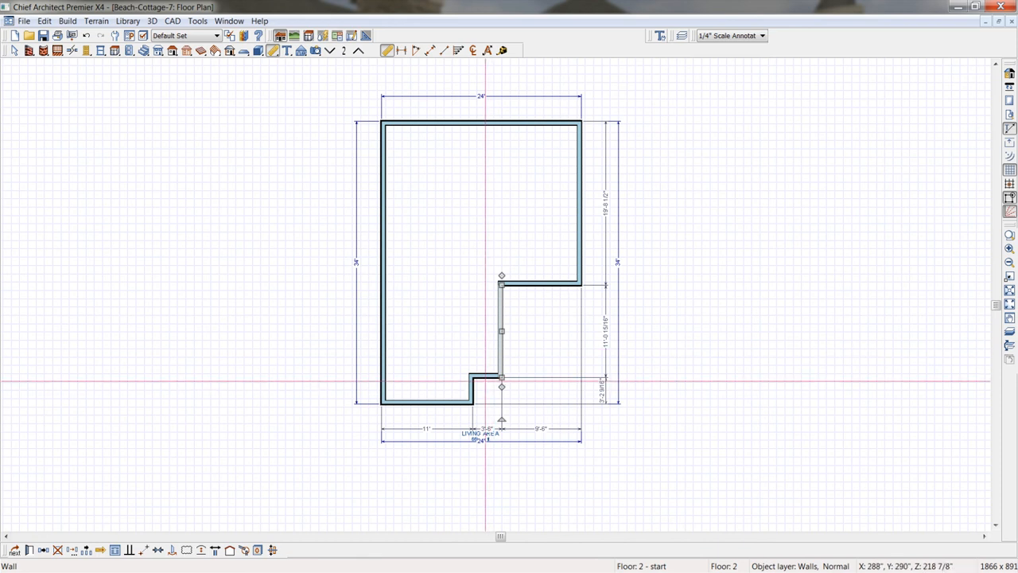
Reposition the short horizontal step wall so its offset from the front wall measures 2'.
left_click(486, 377)
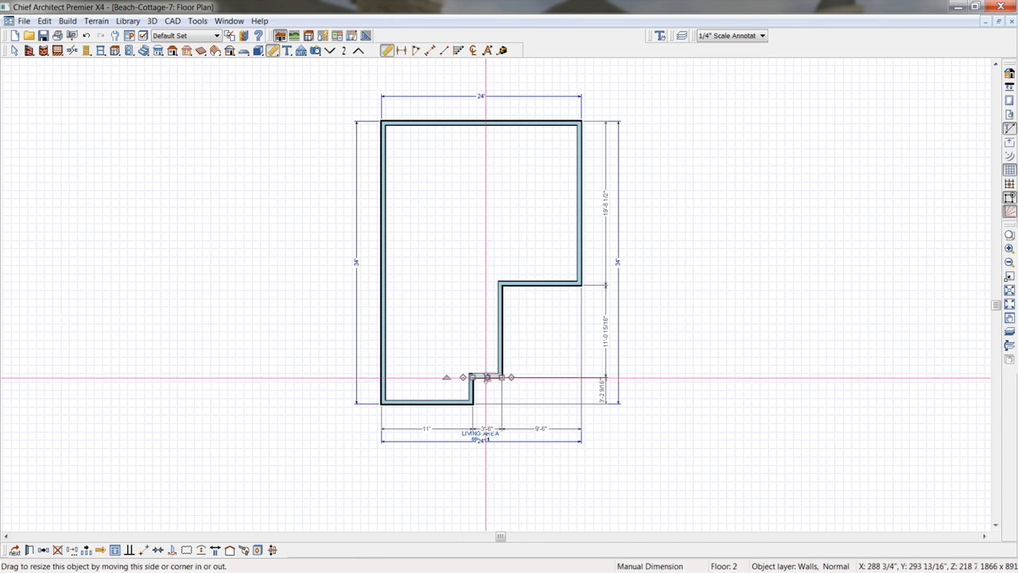
left_click(604, 395)
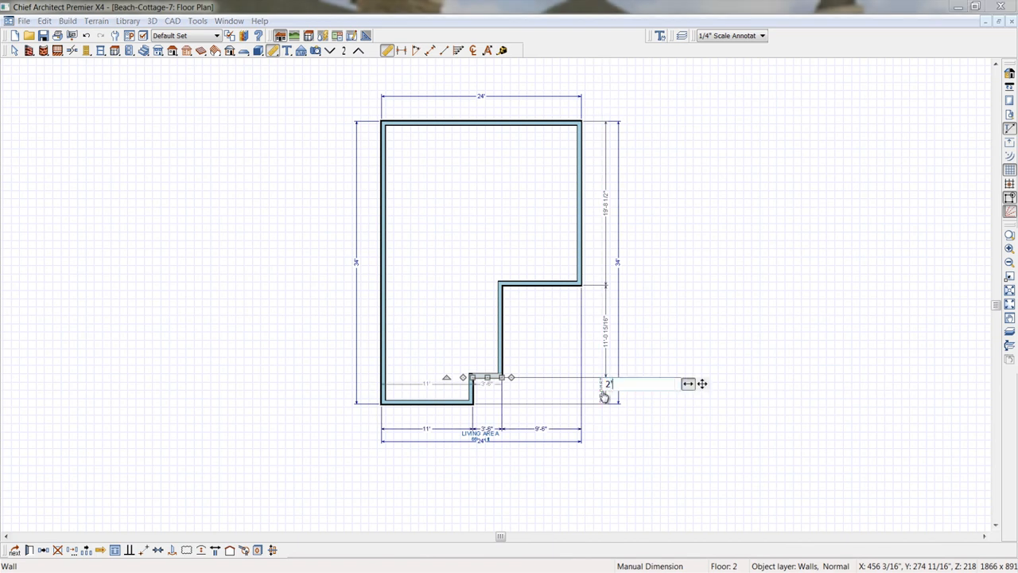
key("Return")
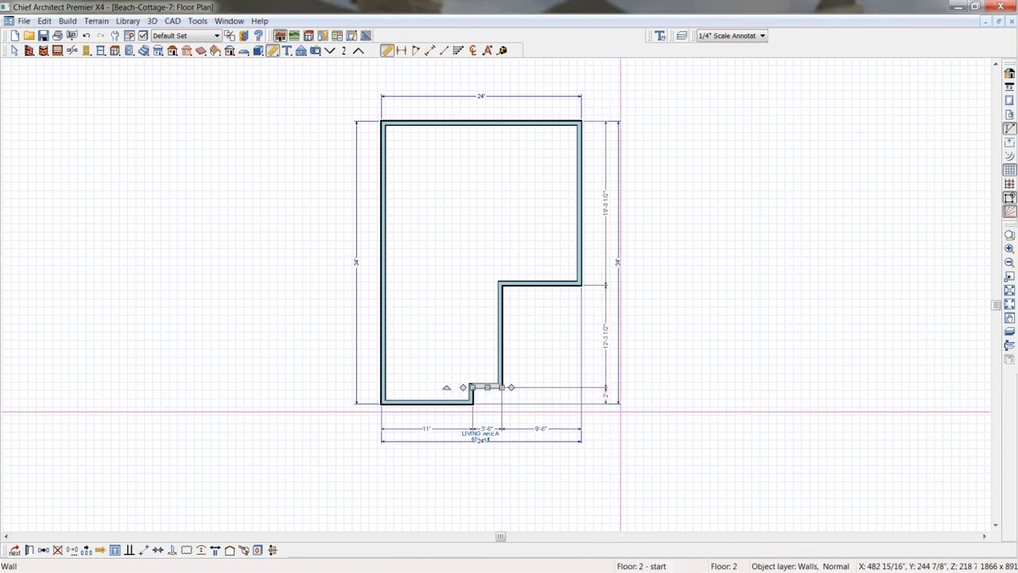
Reposition the notch's upper horizontal wall so it sits 12' behind the short step wall.
left_click(608, 284)
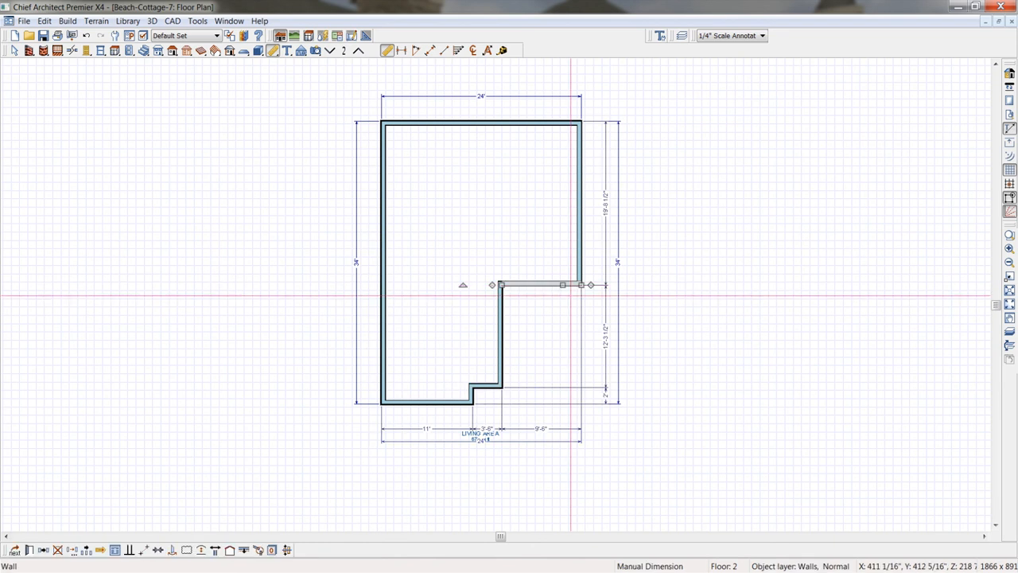
left_click(607, 352)
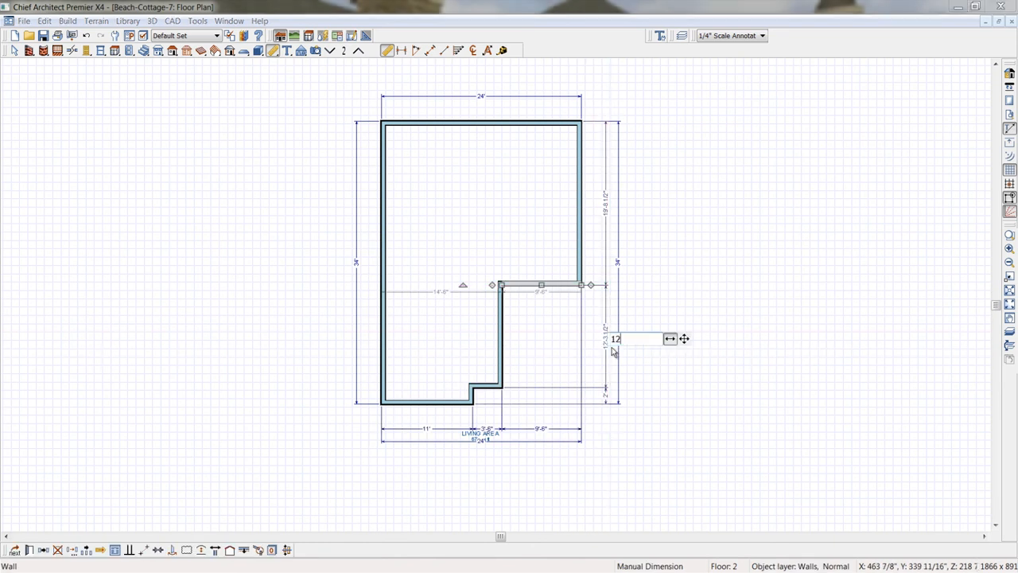
key("Return")
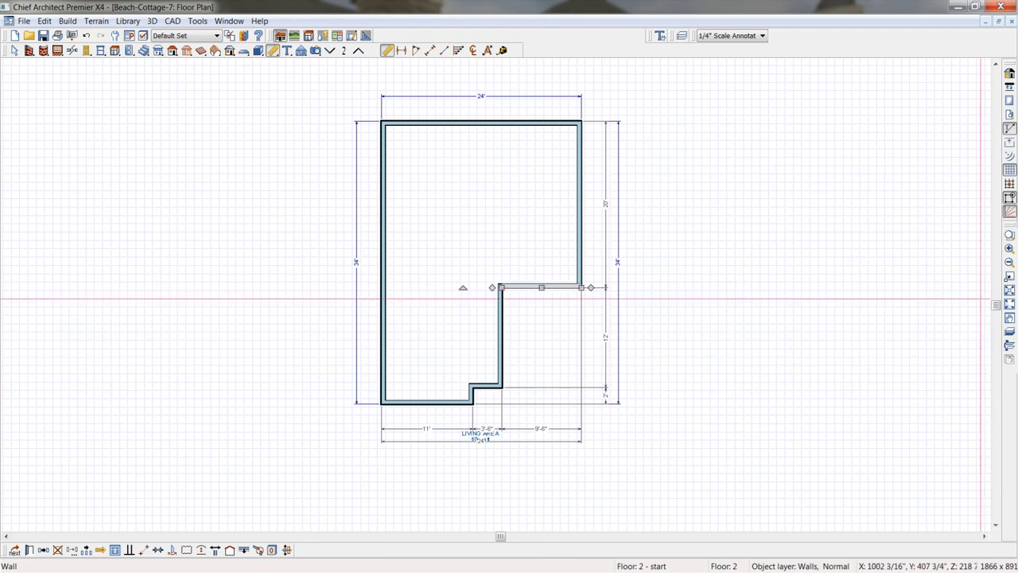
Move the Living Area label clear of the front dimensions and turn on the reference floor display to compare both floors' walls.
left_click(1010, 334)
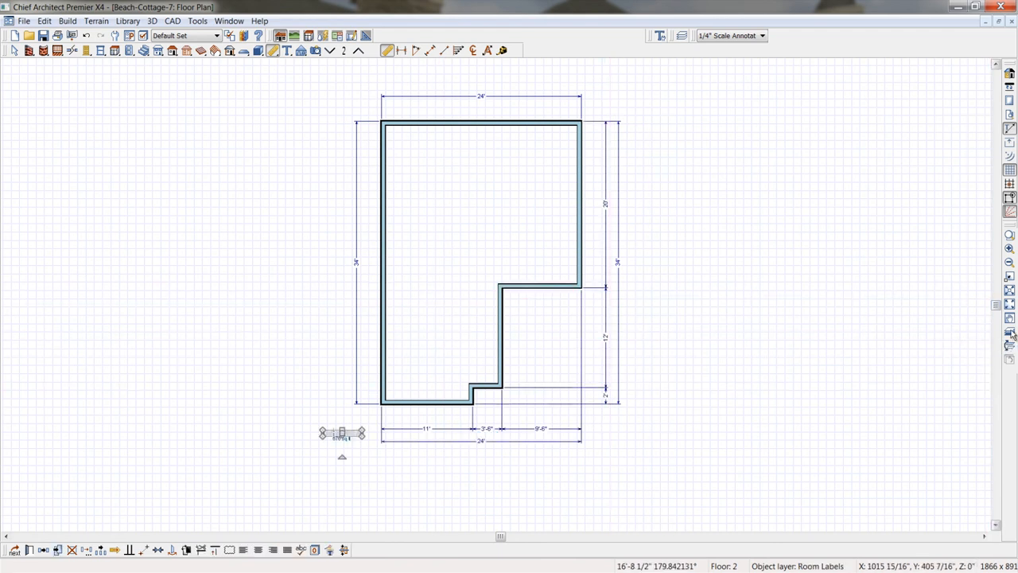
left_click(1010, 332)
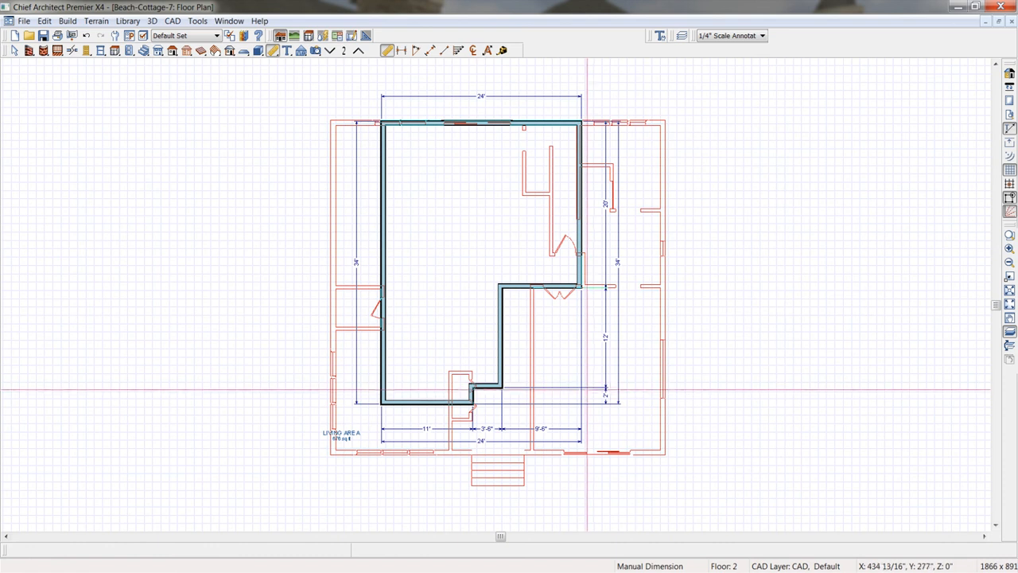
middle_click_drag(587, 387, 606, 392)
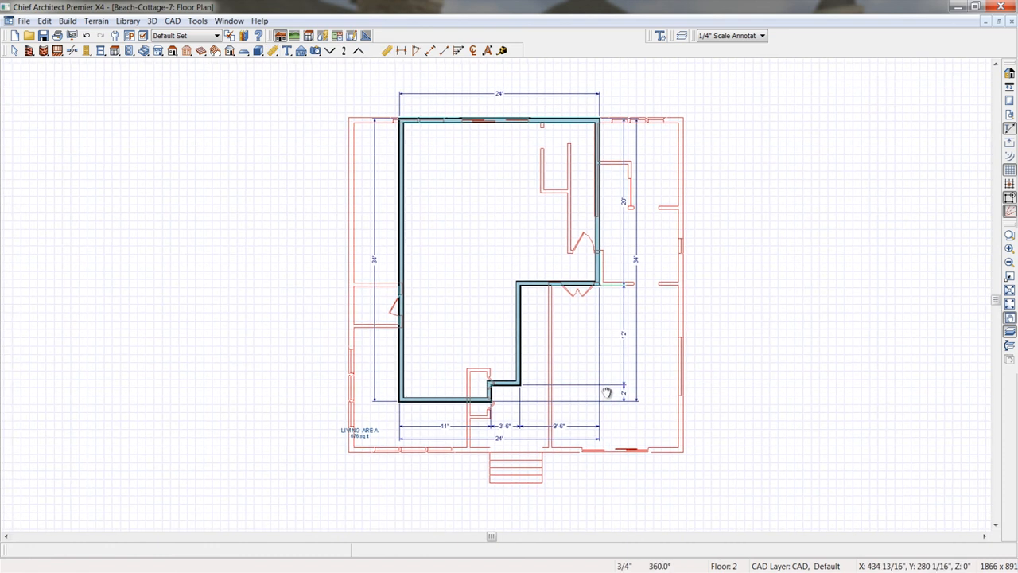
key("d")
scroll(598, 384, "up", 2)
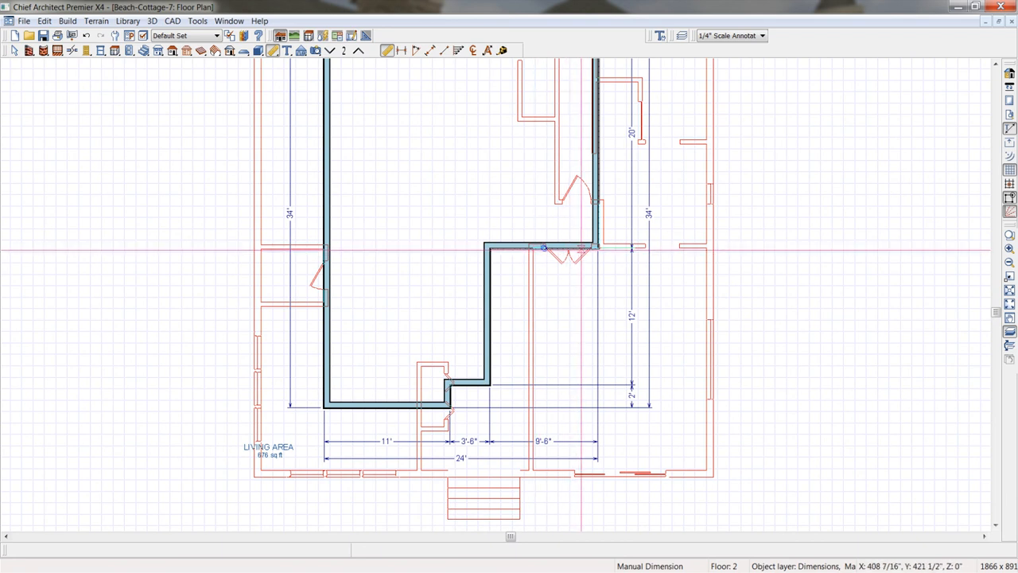
middle_click_drag(529, 350, 588, 357)
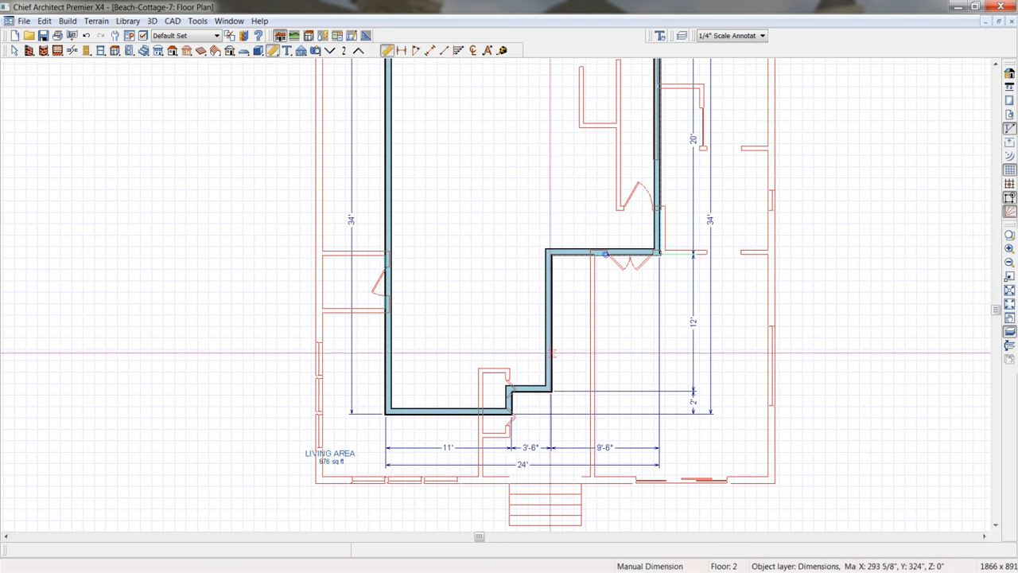
middle_click_drag(438, 273, 429, 336)
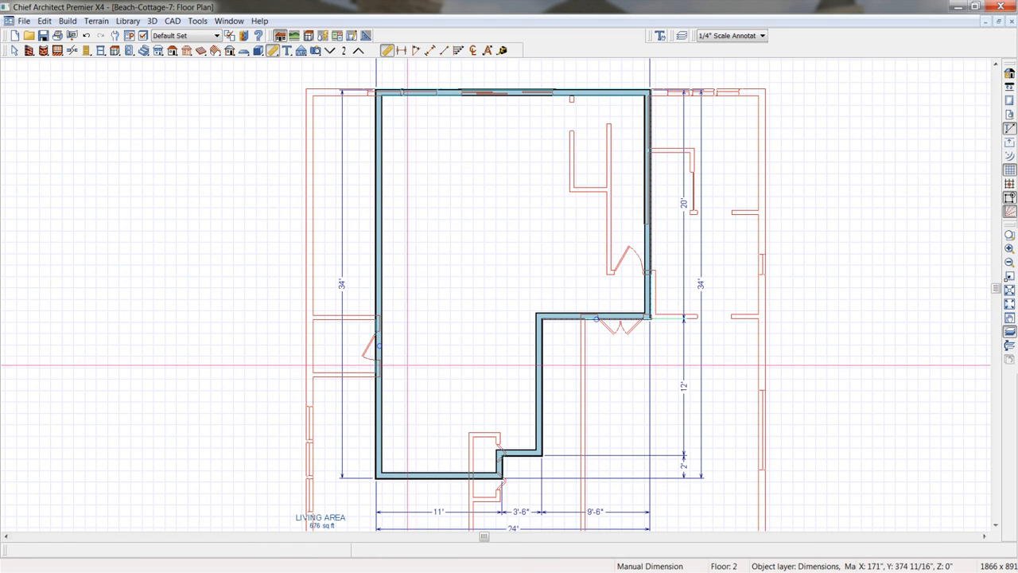
Switch to the first floor and turn on the framing layer display so the joists show in the plan.
left_click(329, 51)
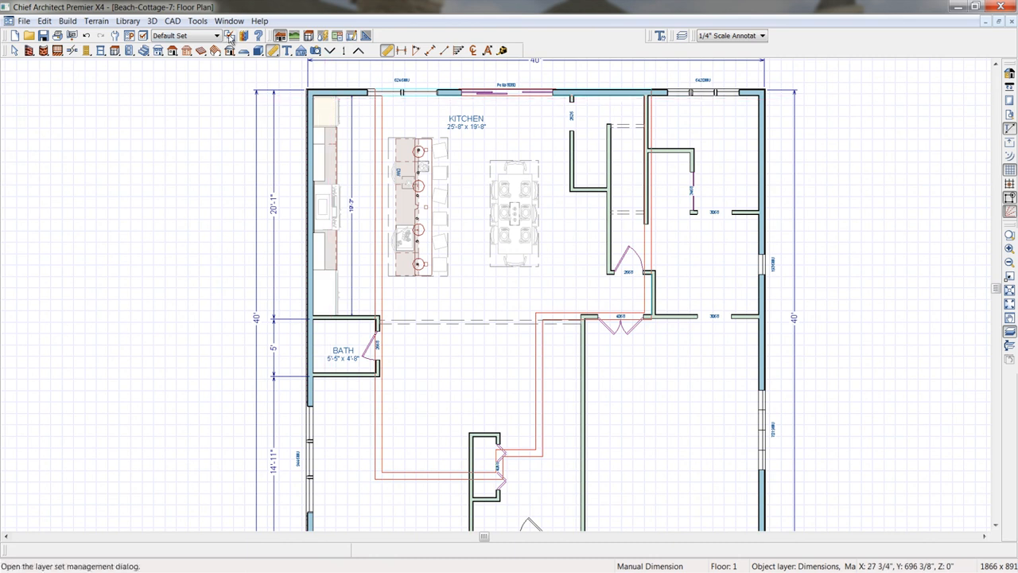
left_click(143, 35)
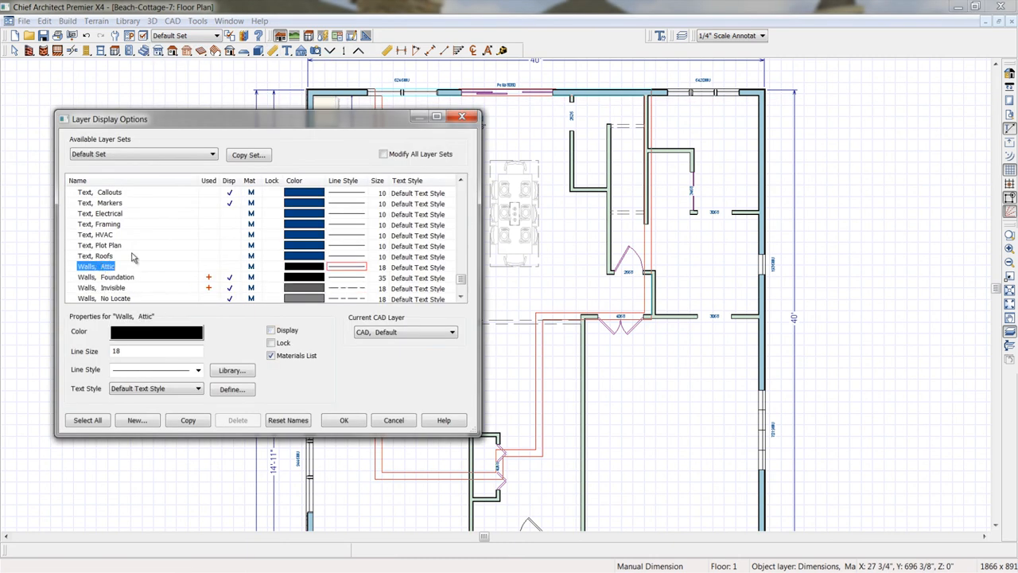
key("f")
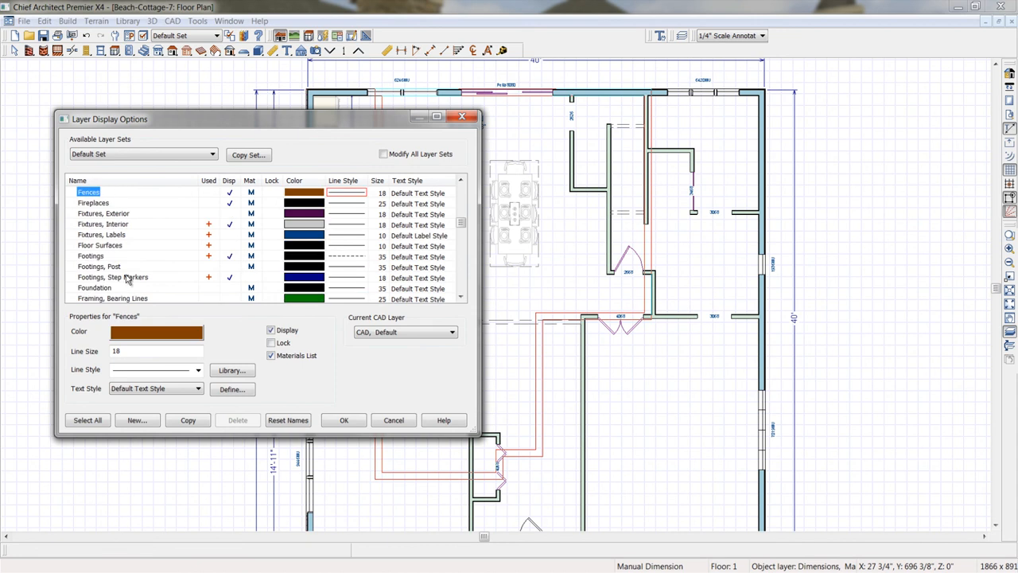
scroll(125, 278, "down", 1)
scroll(126, 278, "down", 2)
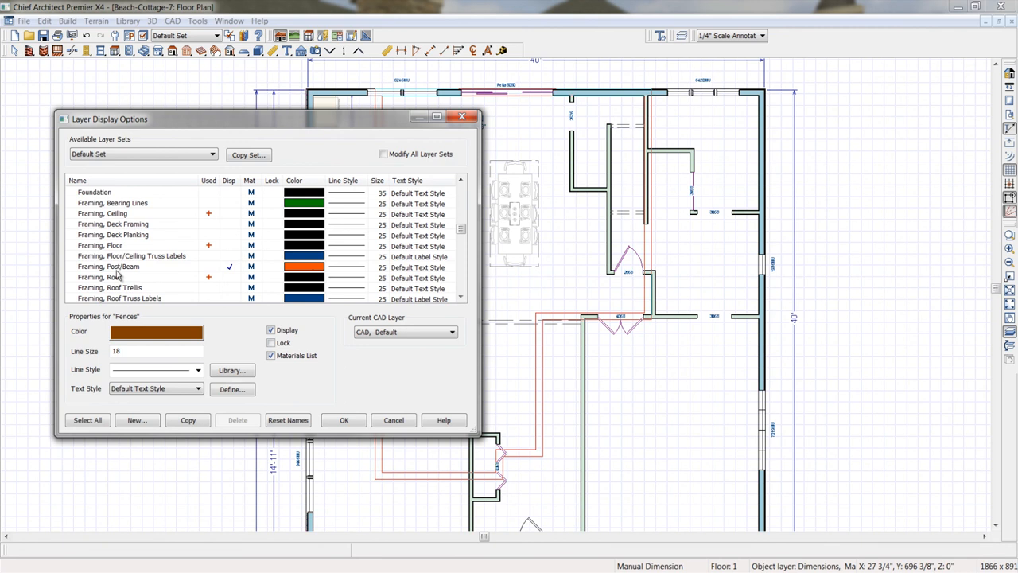
left_click(345, 419)
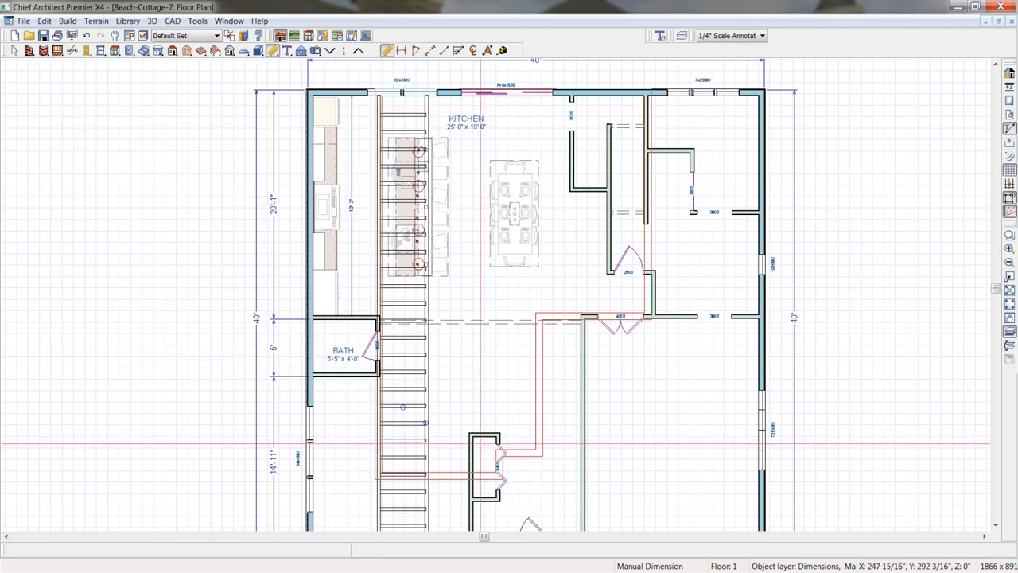
Examine how the joists and their supporting members over the kitchen line up with the second floor's left wall, and return to the second floor.
scroll(392, 209, "up", 3)
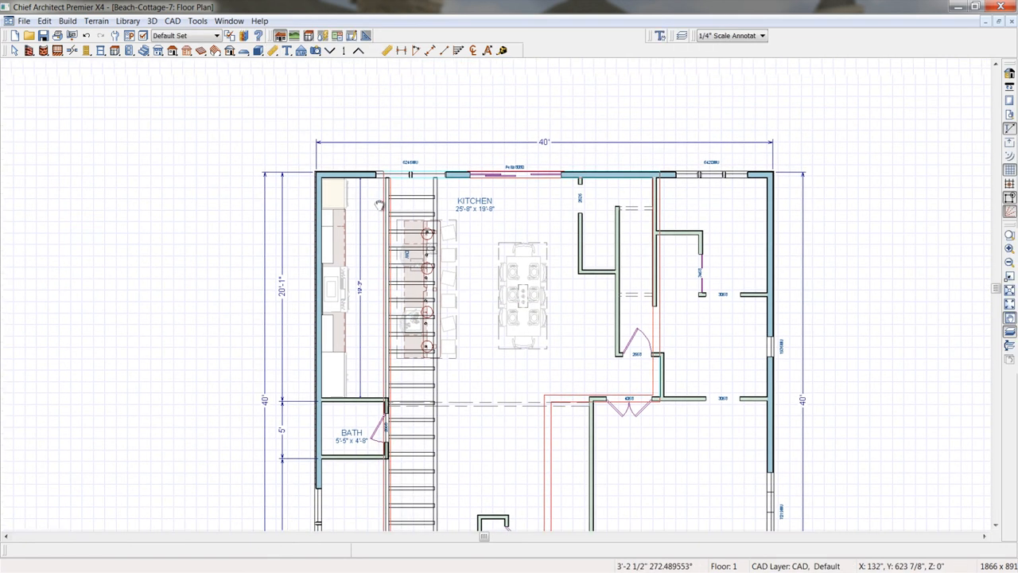
scroll(392, 208, "up", 6)
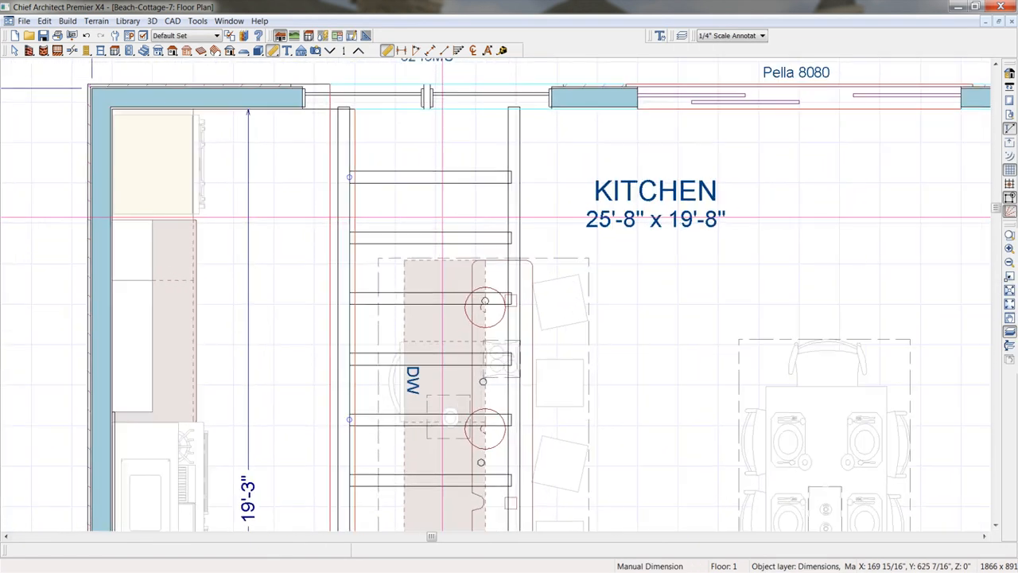
scroll(358, 299, "down", 1)
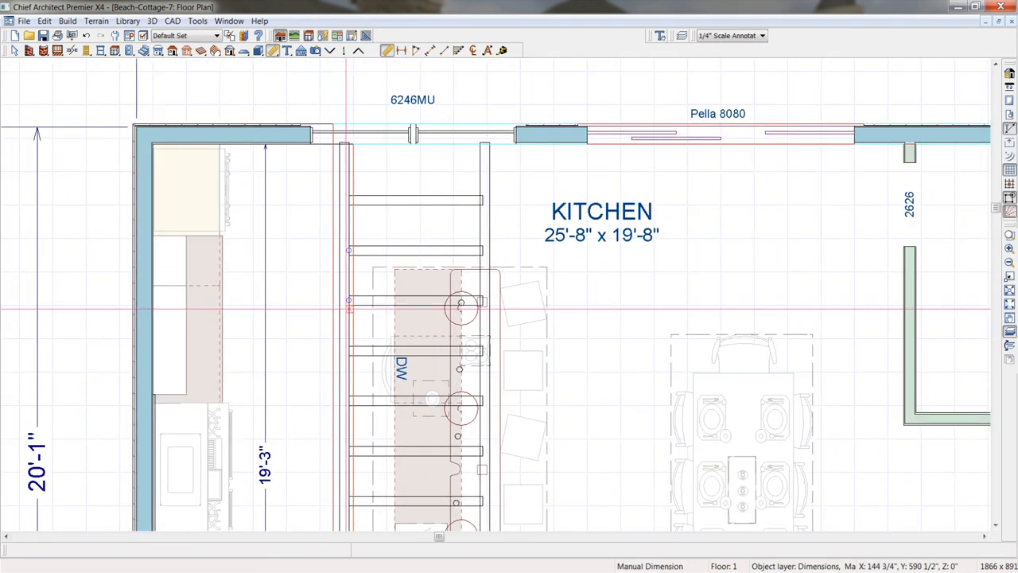
left_click_drag(381, 417, 365, 255)
scroll(365, 255, "down", 5)
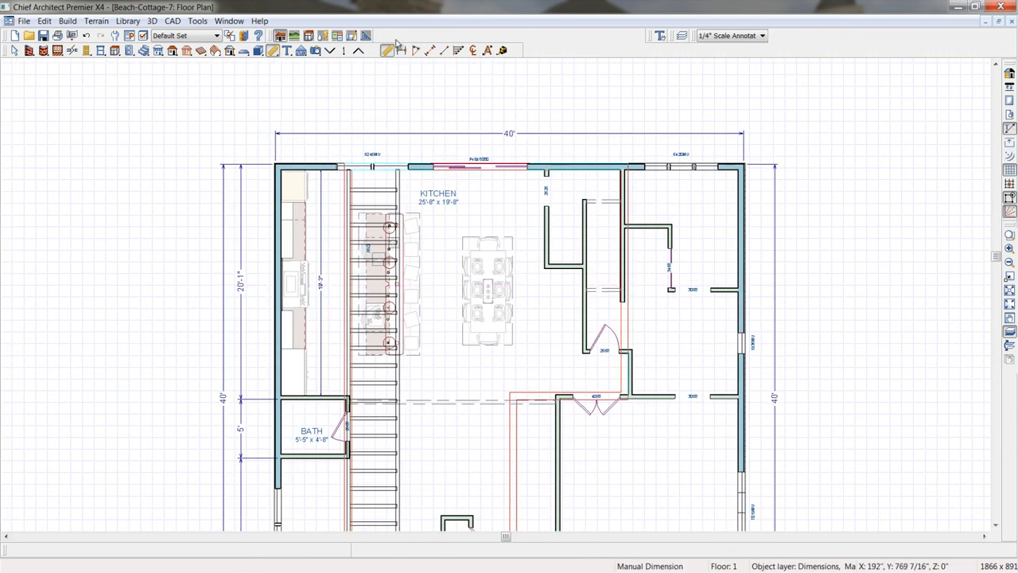
left_click(359, 51)
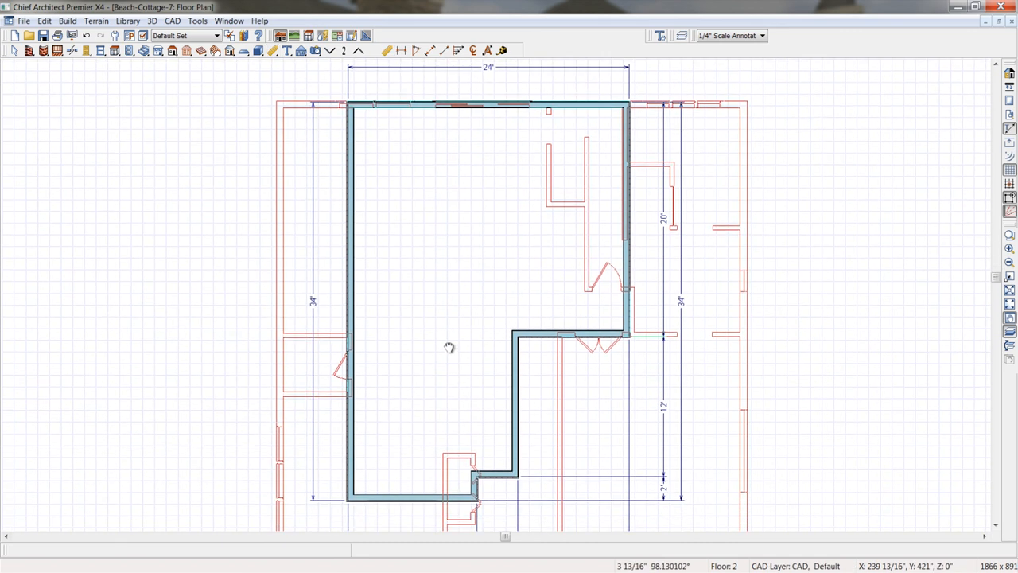